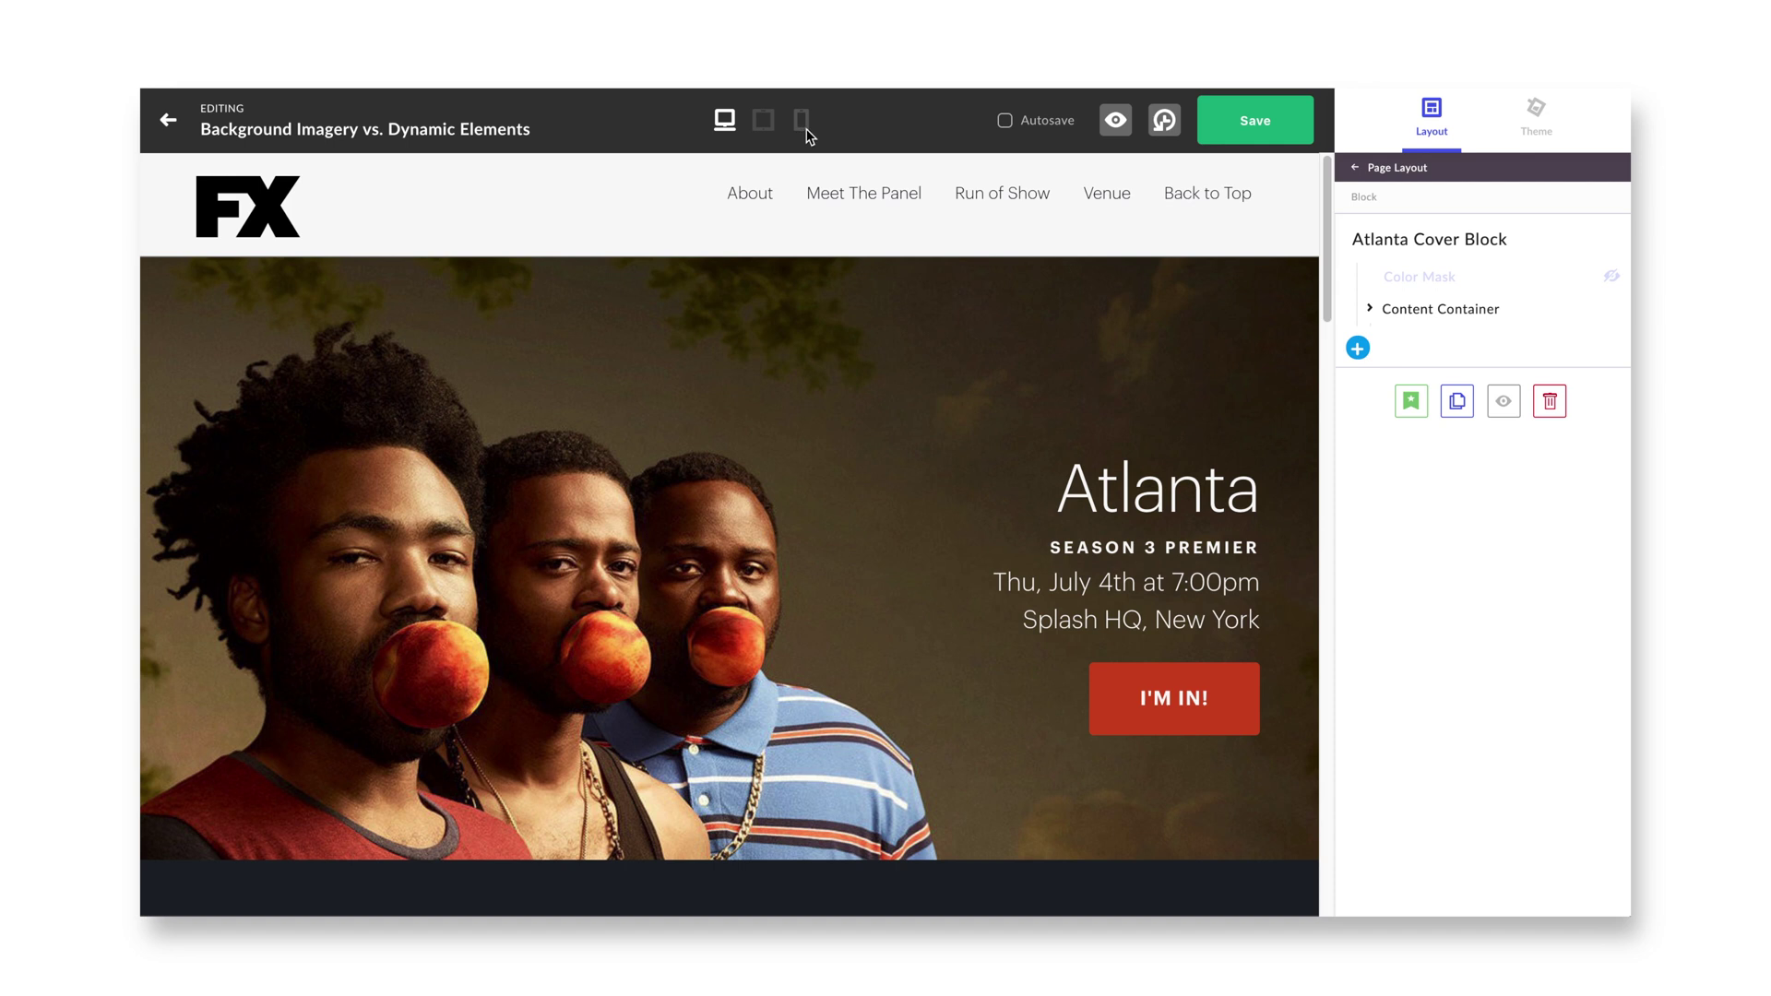
# - Switch to the mobile view and upload a replacement background image from the computer for the Atlanta Cover Block
pyautogui.click(802, 123)
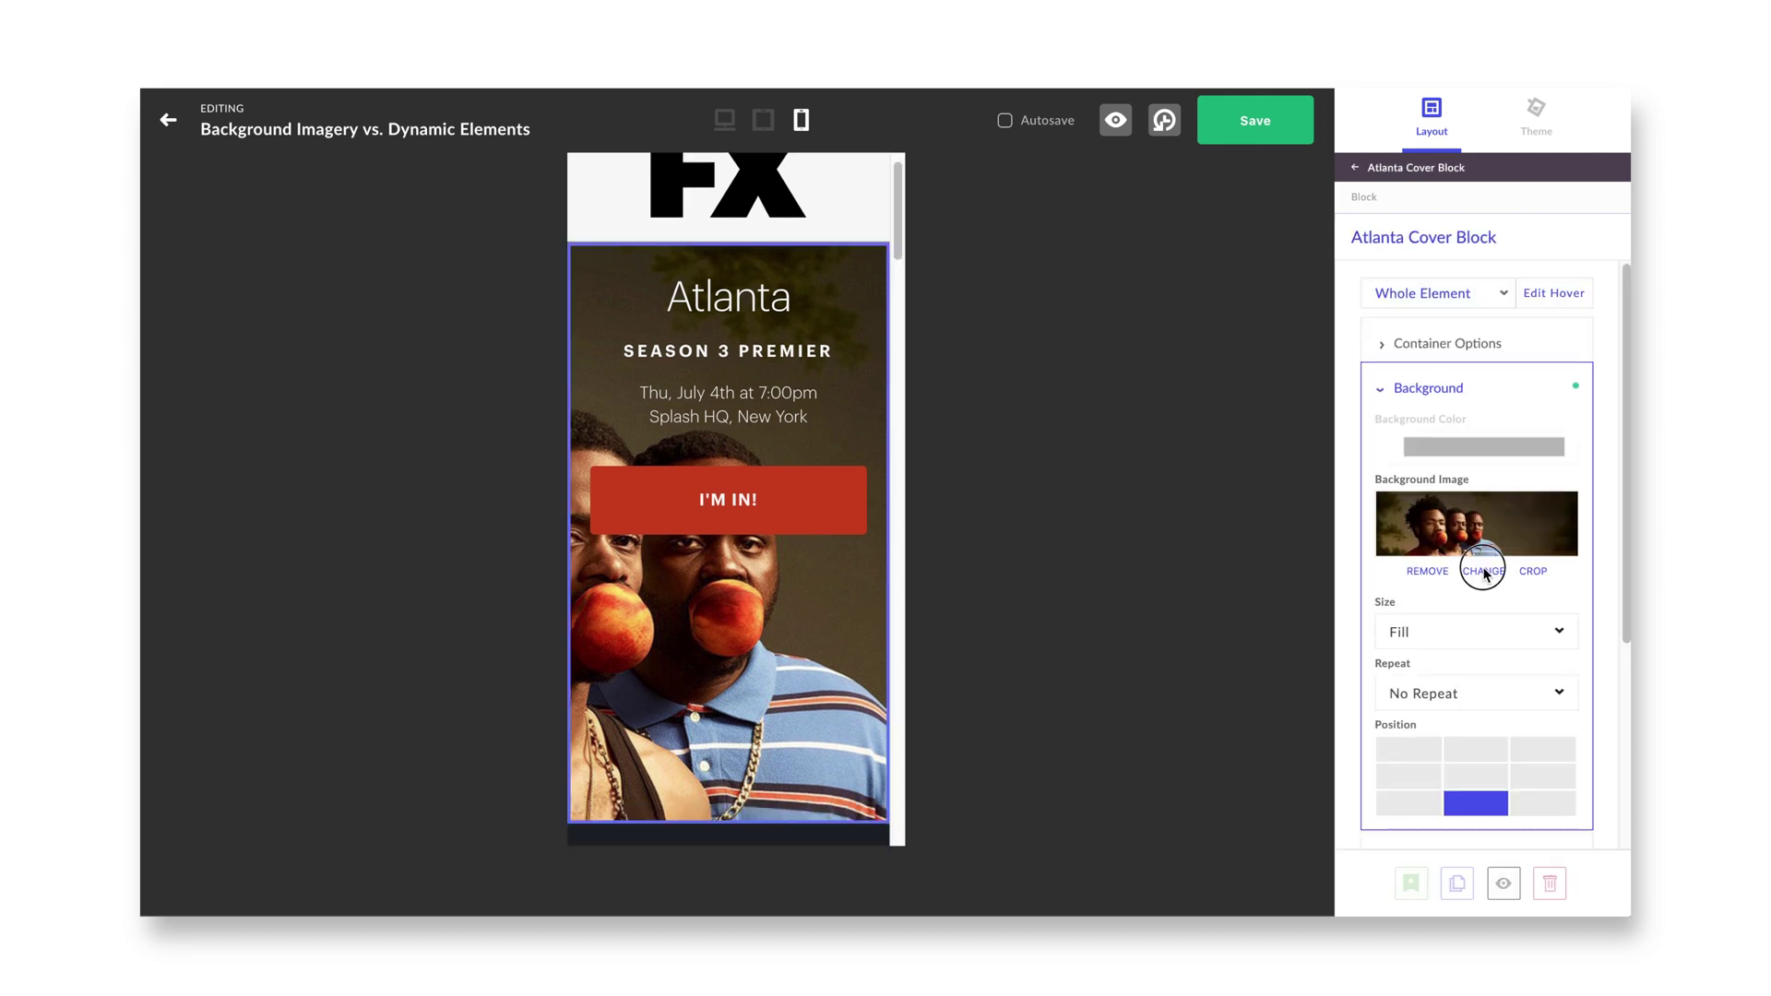
pyautogui.click(1483, 571)
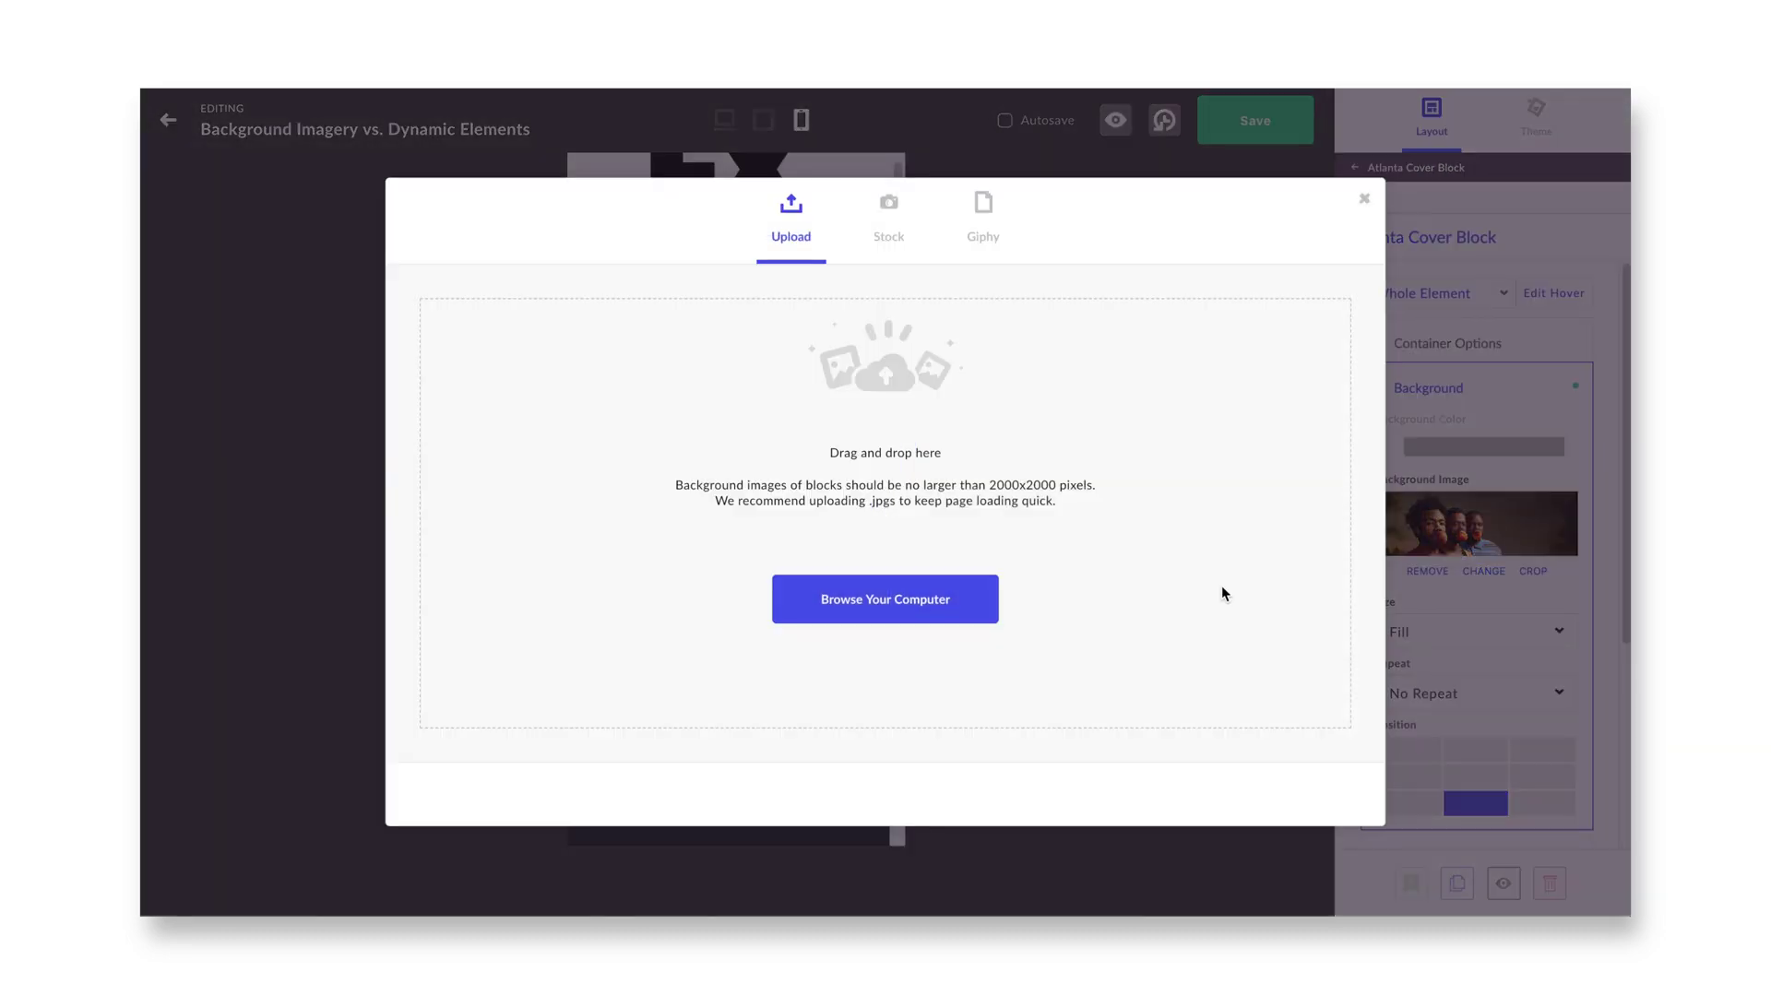
pyautogui.click(903, 618)
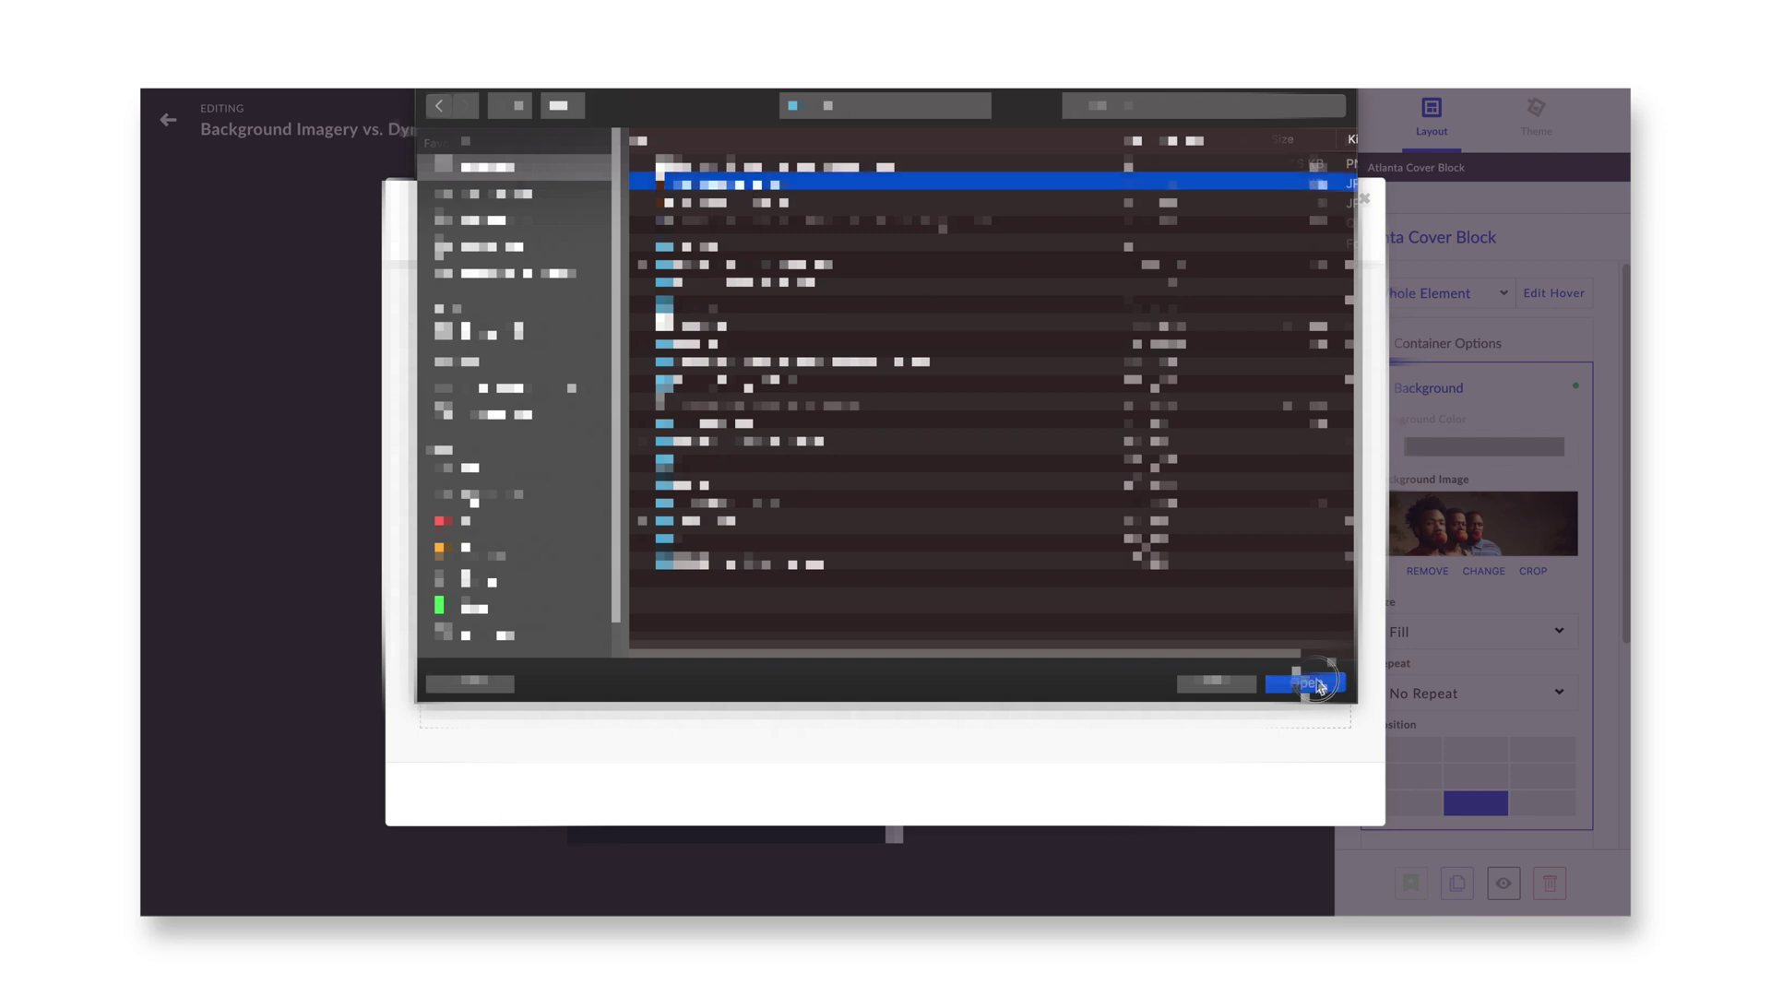
pyautogui.click(1318, 684)
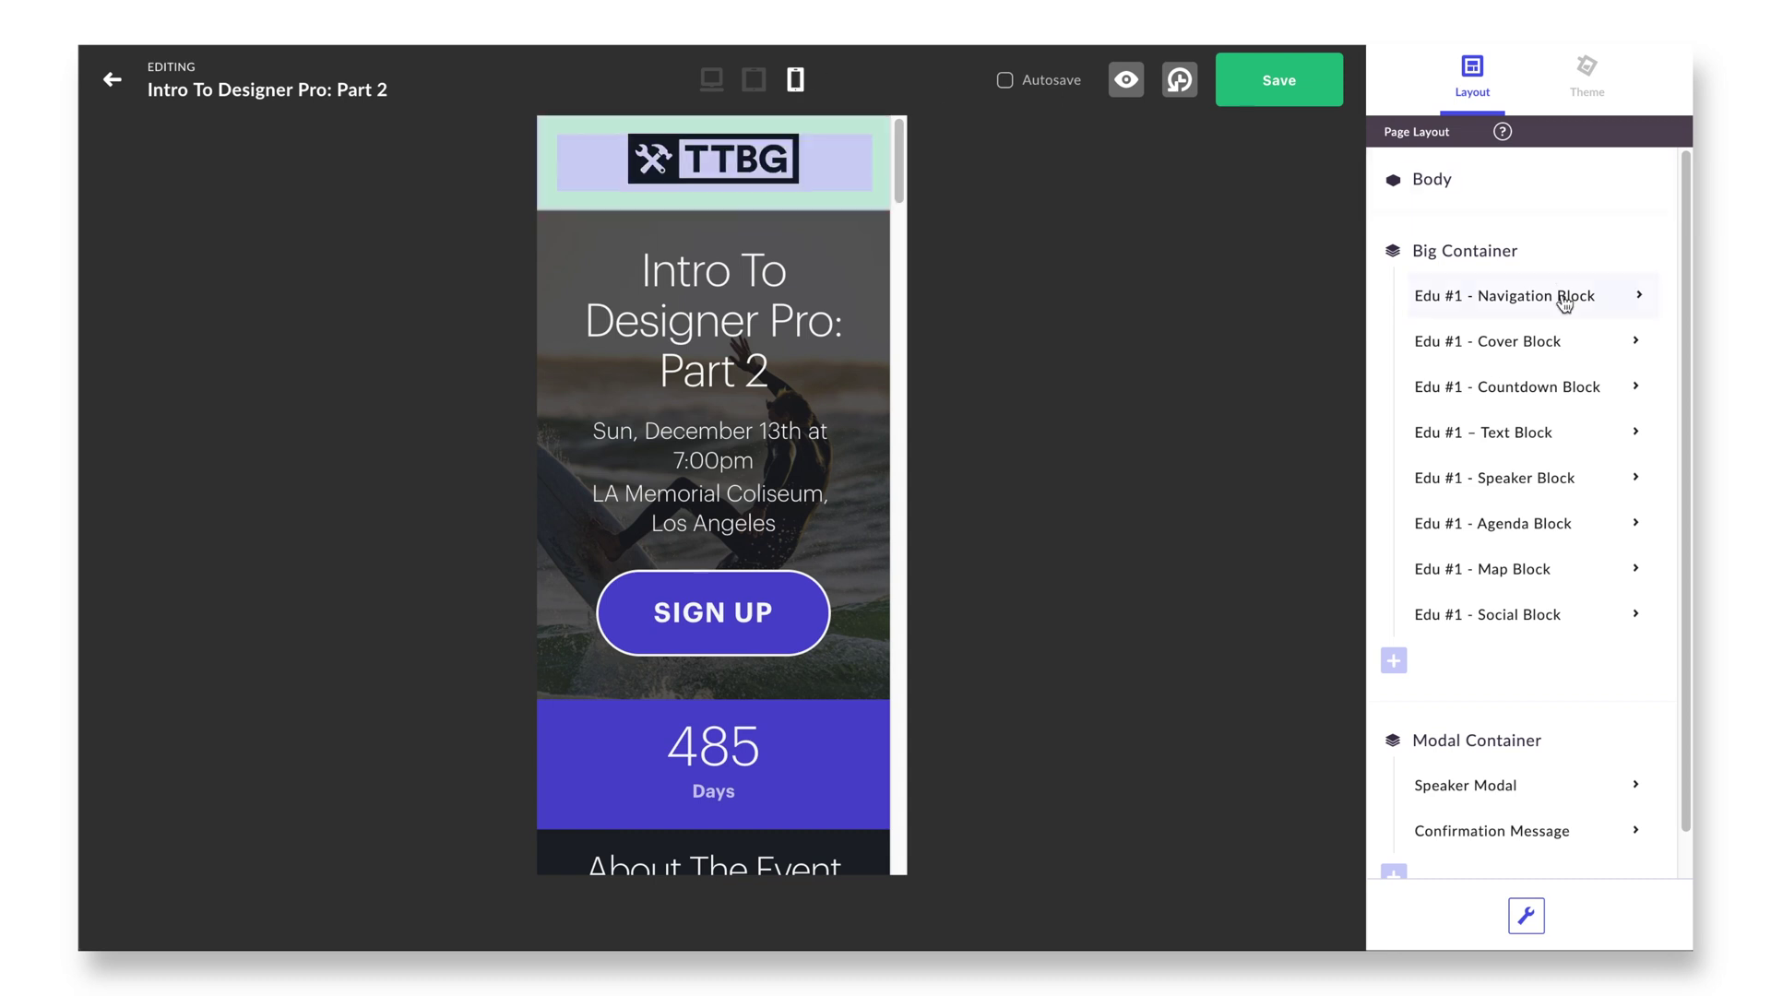
# - Set the top and bottom padding of the Edu #1 - Cover Block to 15% in the mobile view
pyautogui.click(1568, 343)
pyautogui.click(1552, 208)
pyautogui.click(1469, 368)
pyautogui.click(1524, 523)
pyautogui.scroll(-2, 1673, 838)
pyautogui.doubleClick(1521, 701)
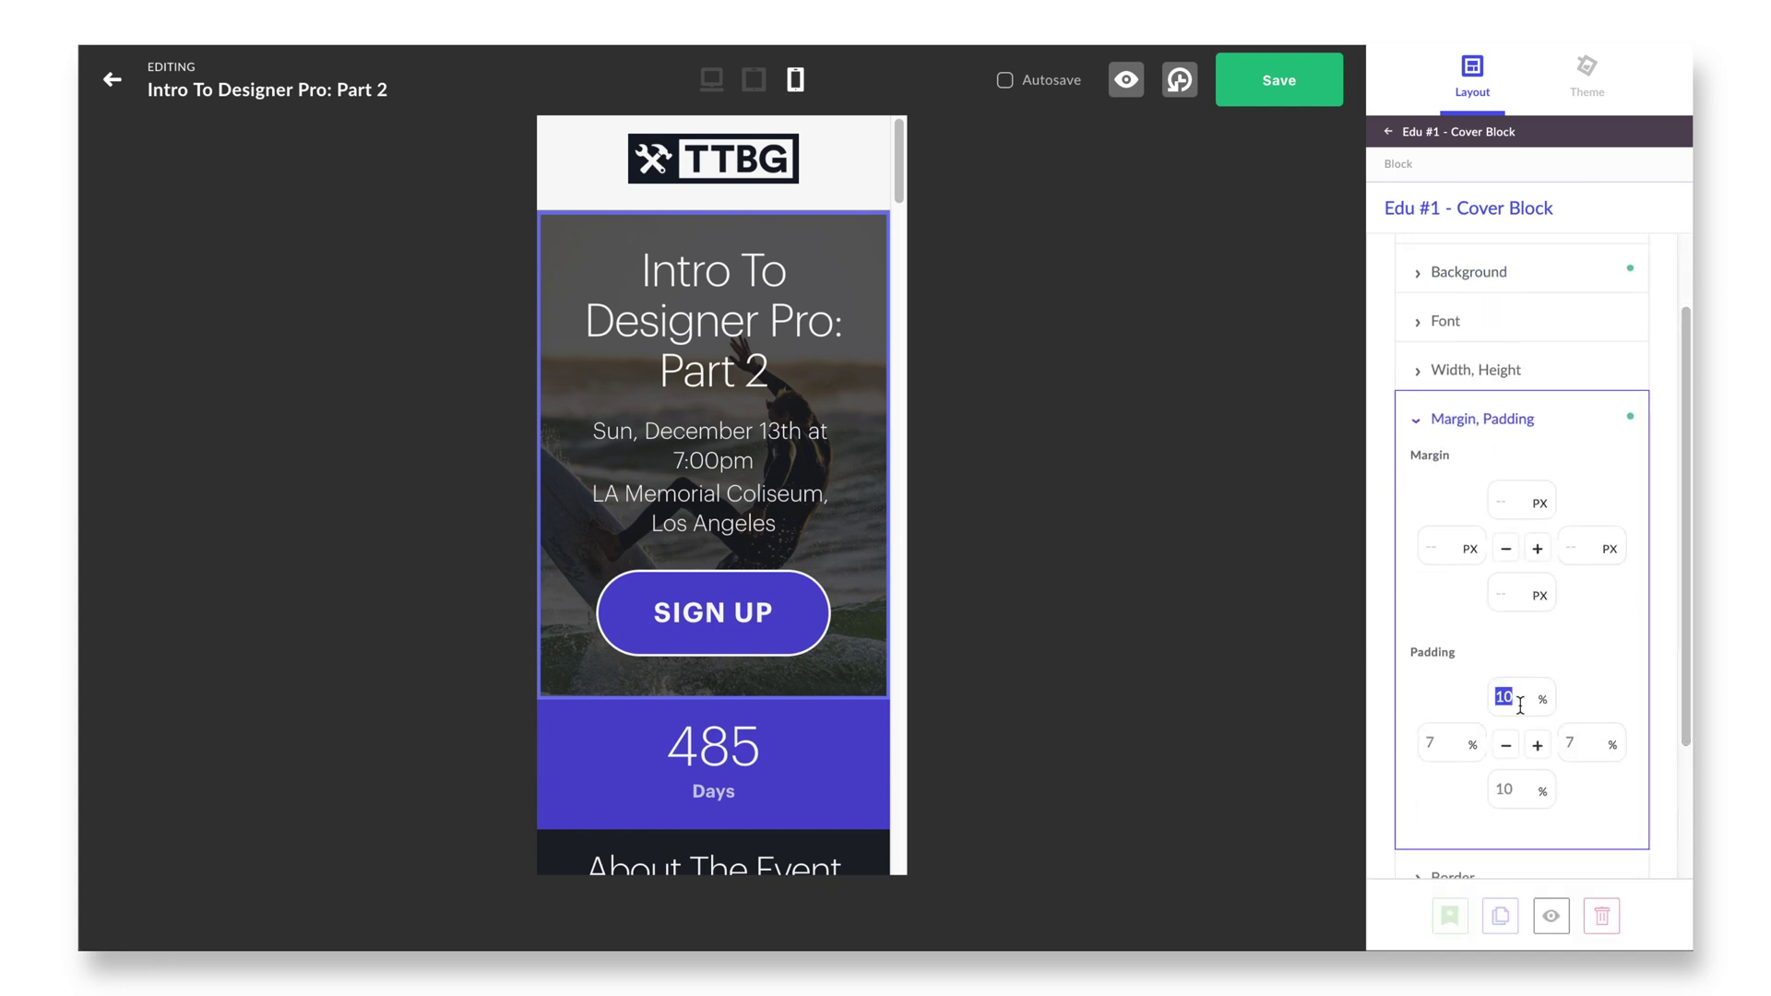
pyautogui.doubleClick(1518, 787)
pyautogui.write('15')
# - Set the cover block Headline's font size to 3 and align its text left
pyautogui.click(1421, 132)
pyautogui.click(1416, 358)
pyautogui.click(1433, 376)
pyautogui.write('3')
pyautogui.click(1429, 619)
pyautogui.click(1448, 132)
# - Align the cover block's Date text left and set its font size to 1 REM
pyautogui.click(1443, 396)
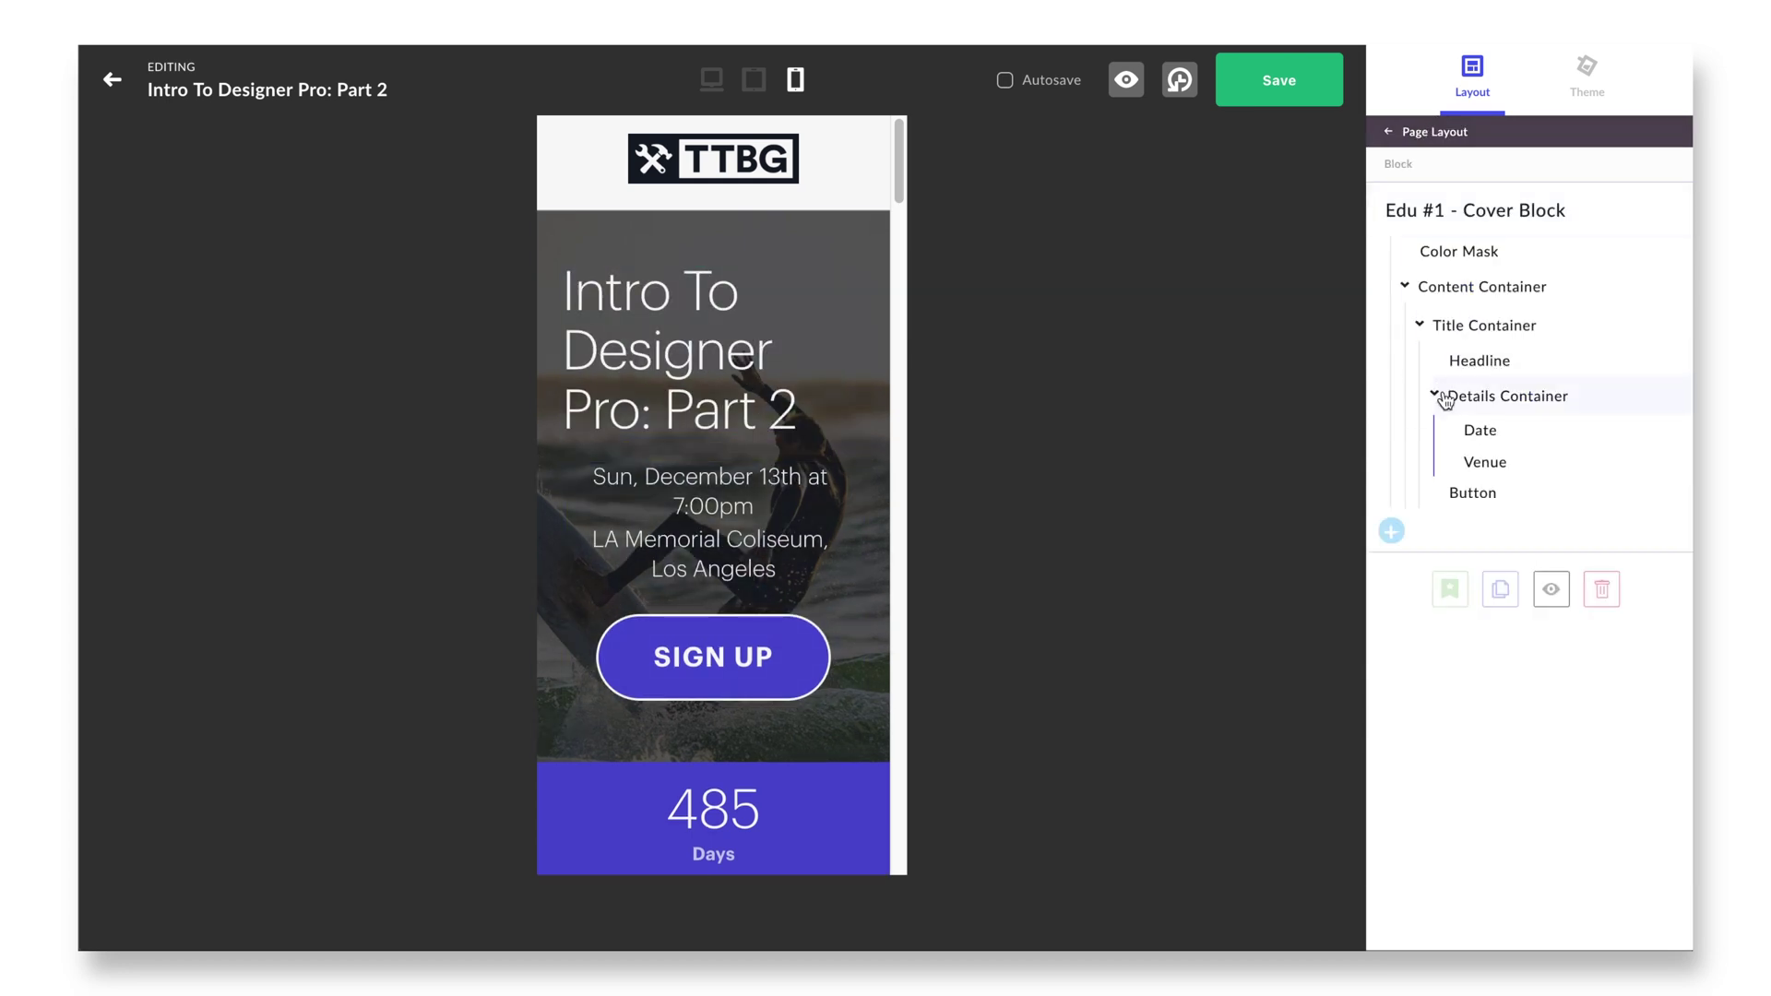
pyautogui.click(1457, 434)
pyautogui.click(1445, 513)
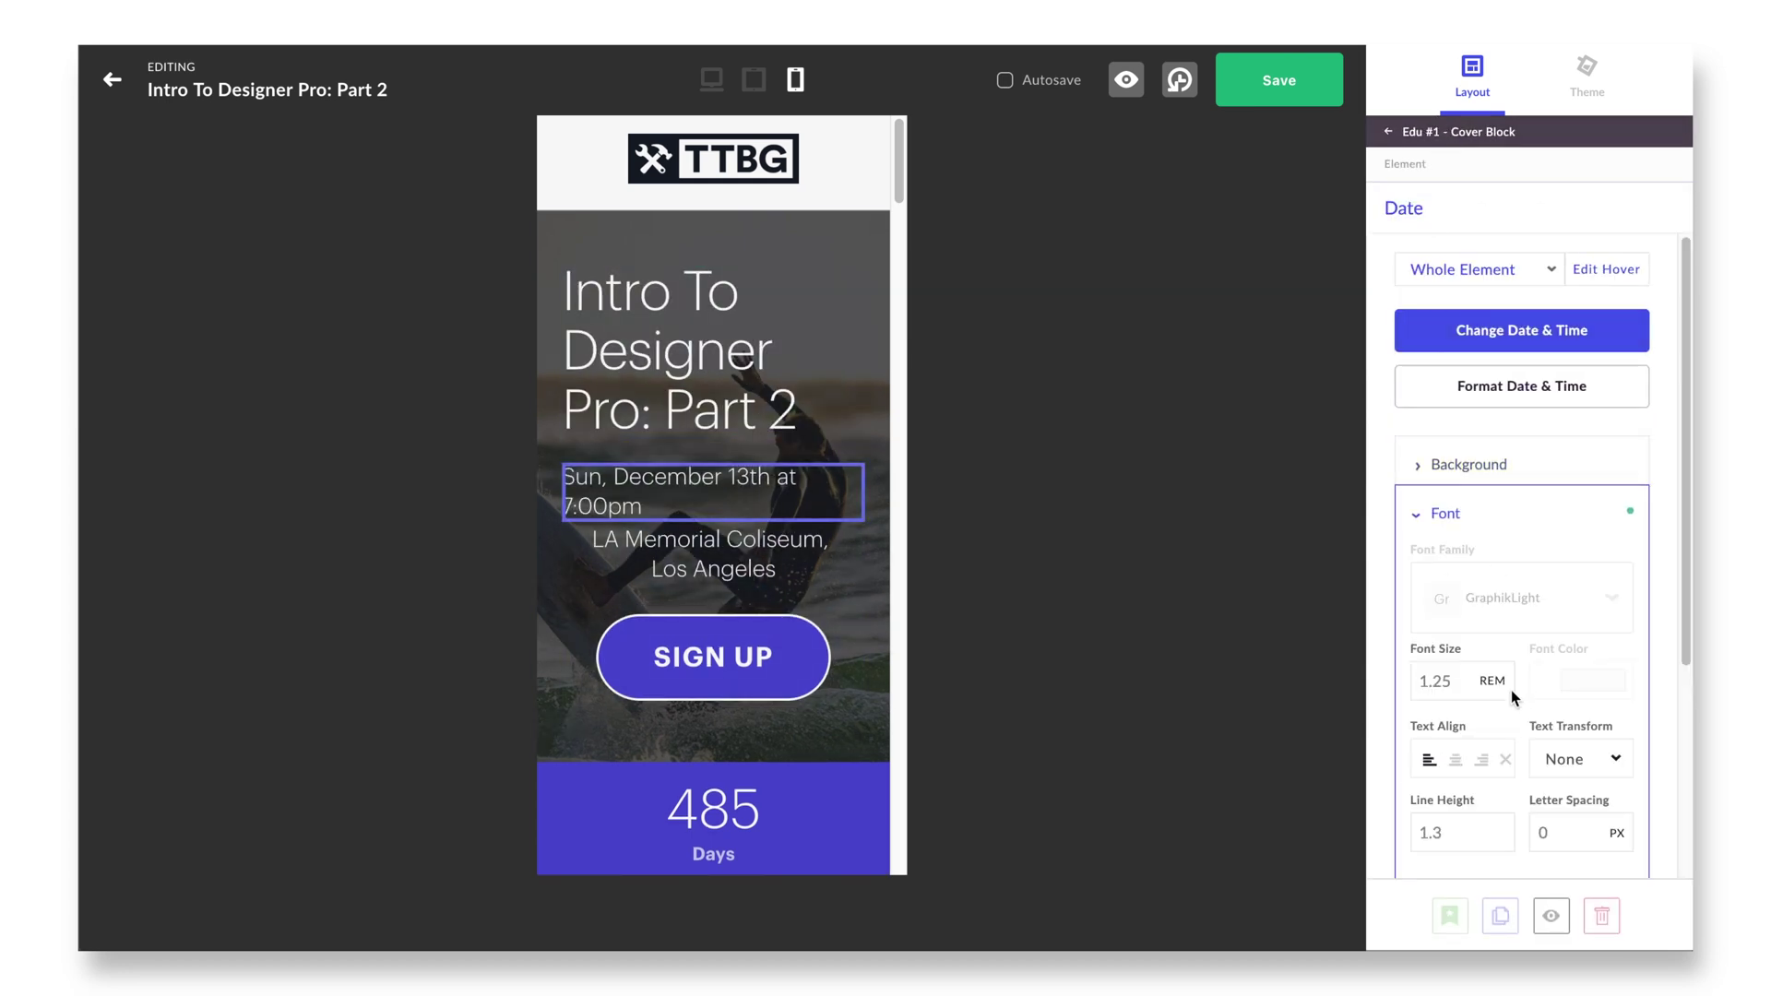
pyautogui.doubleClick(1436, 680)
pyautogui.write('1')
pyautogui.click(1467, 132)
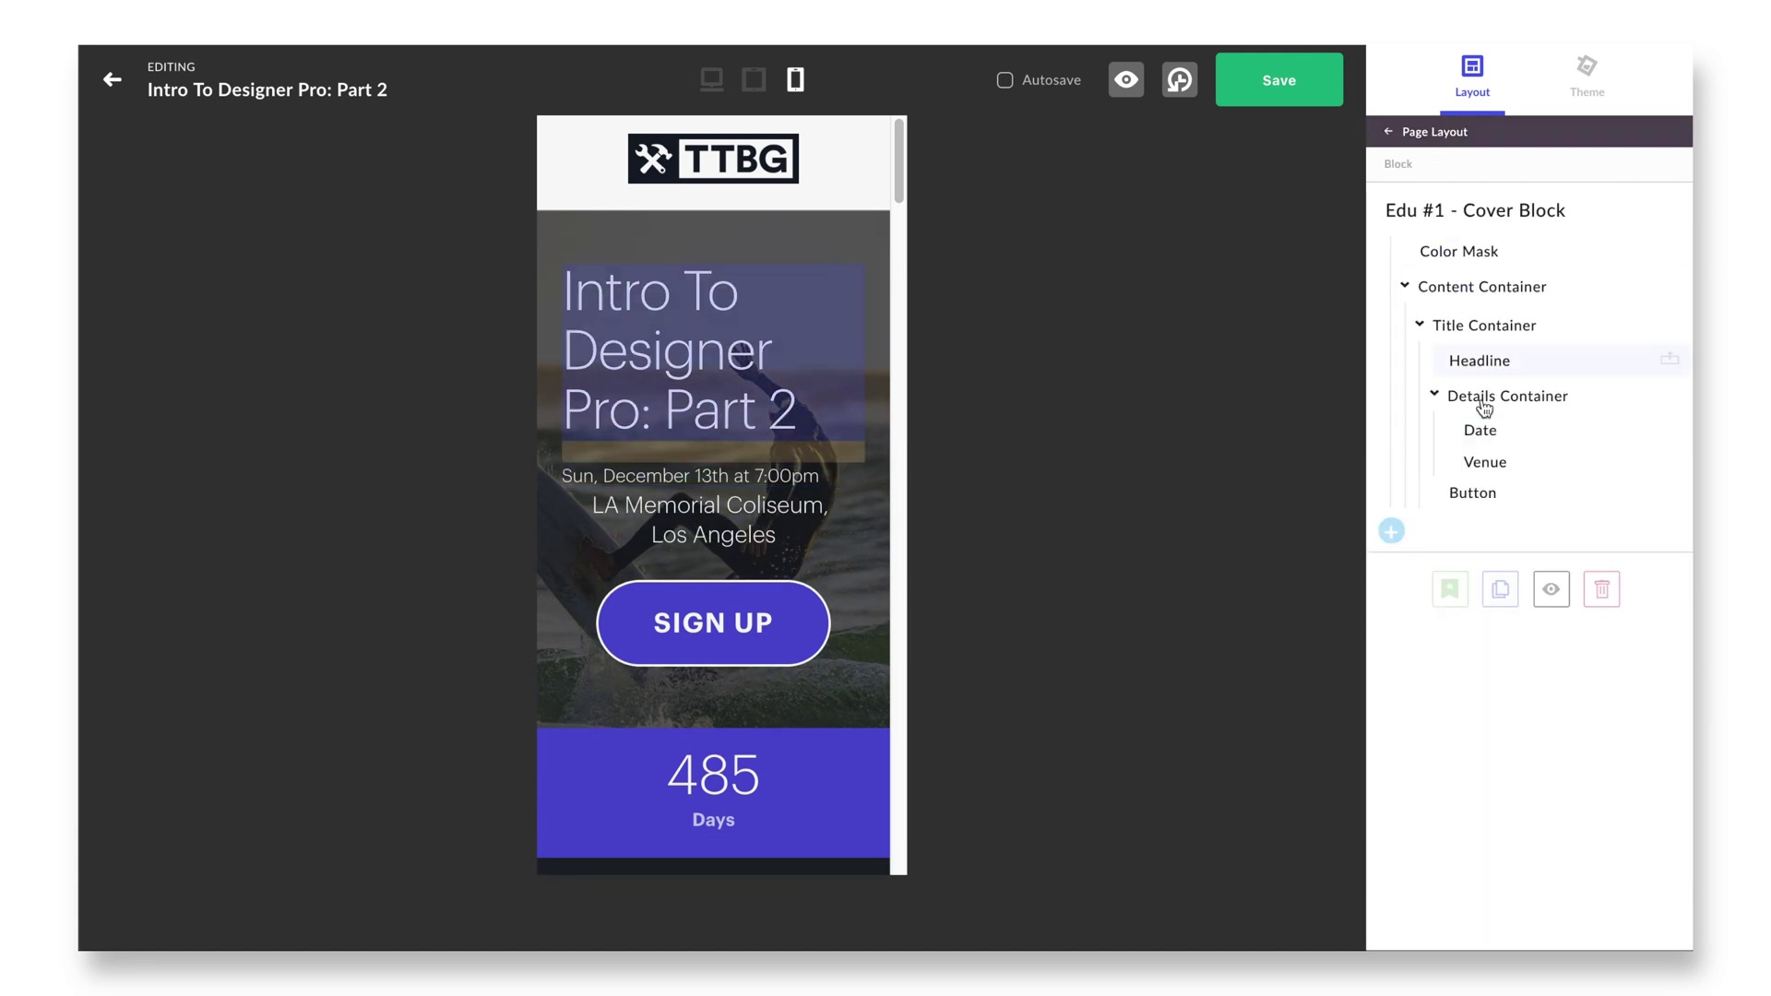
# - Set the cover block's Venue text to a 1 REM font size and left alignment
pyautogui.click(1484, 461)
pyautogui.click(1467, 498)
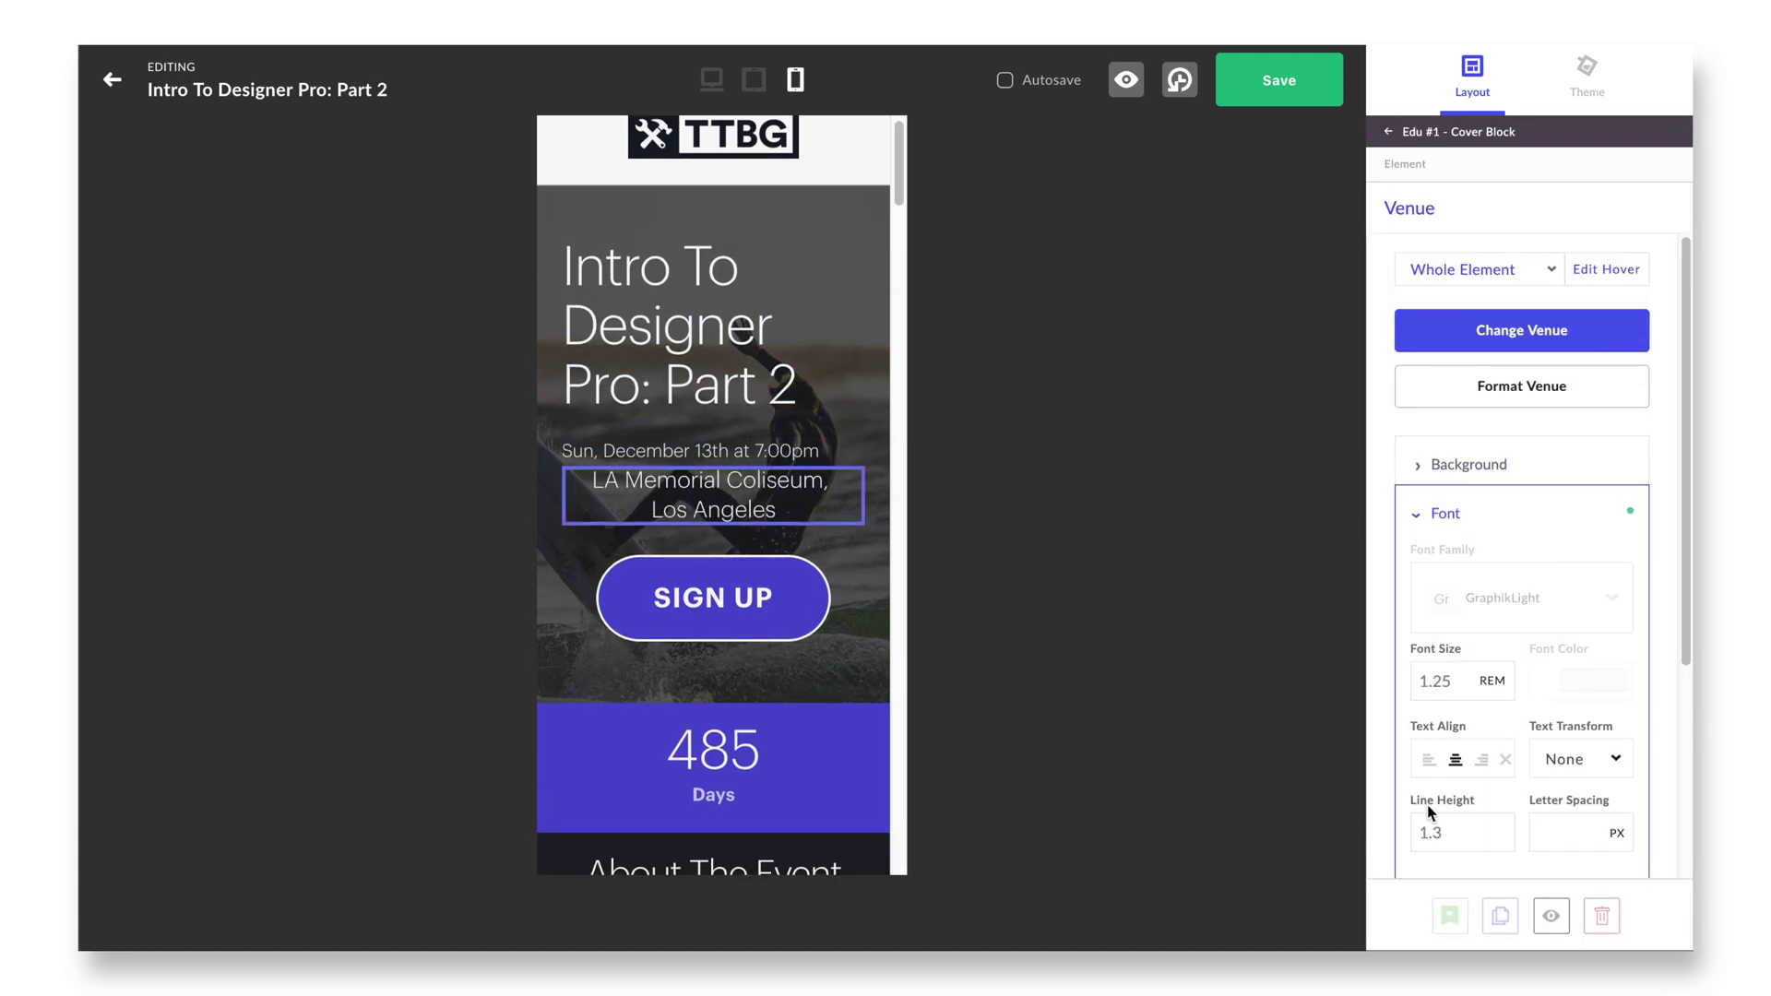
pyautogui.write('1')
pyautogui.click(1430, 134)
# - Stretch the cover block's SIGN UP button to the full content width and make its border corners square
pyautogui.click(1466, 384)
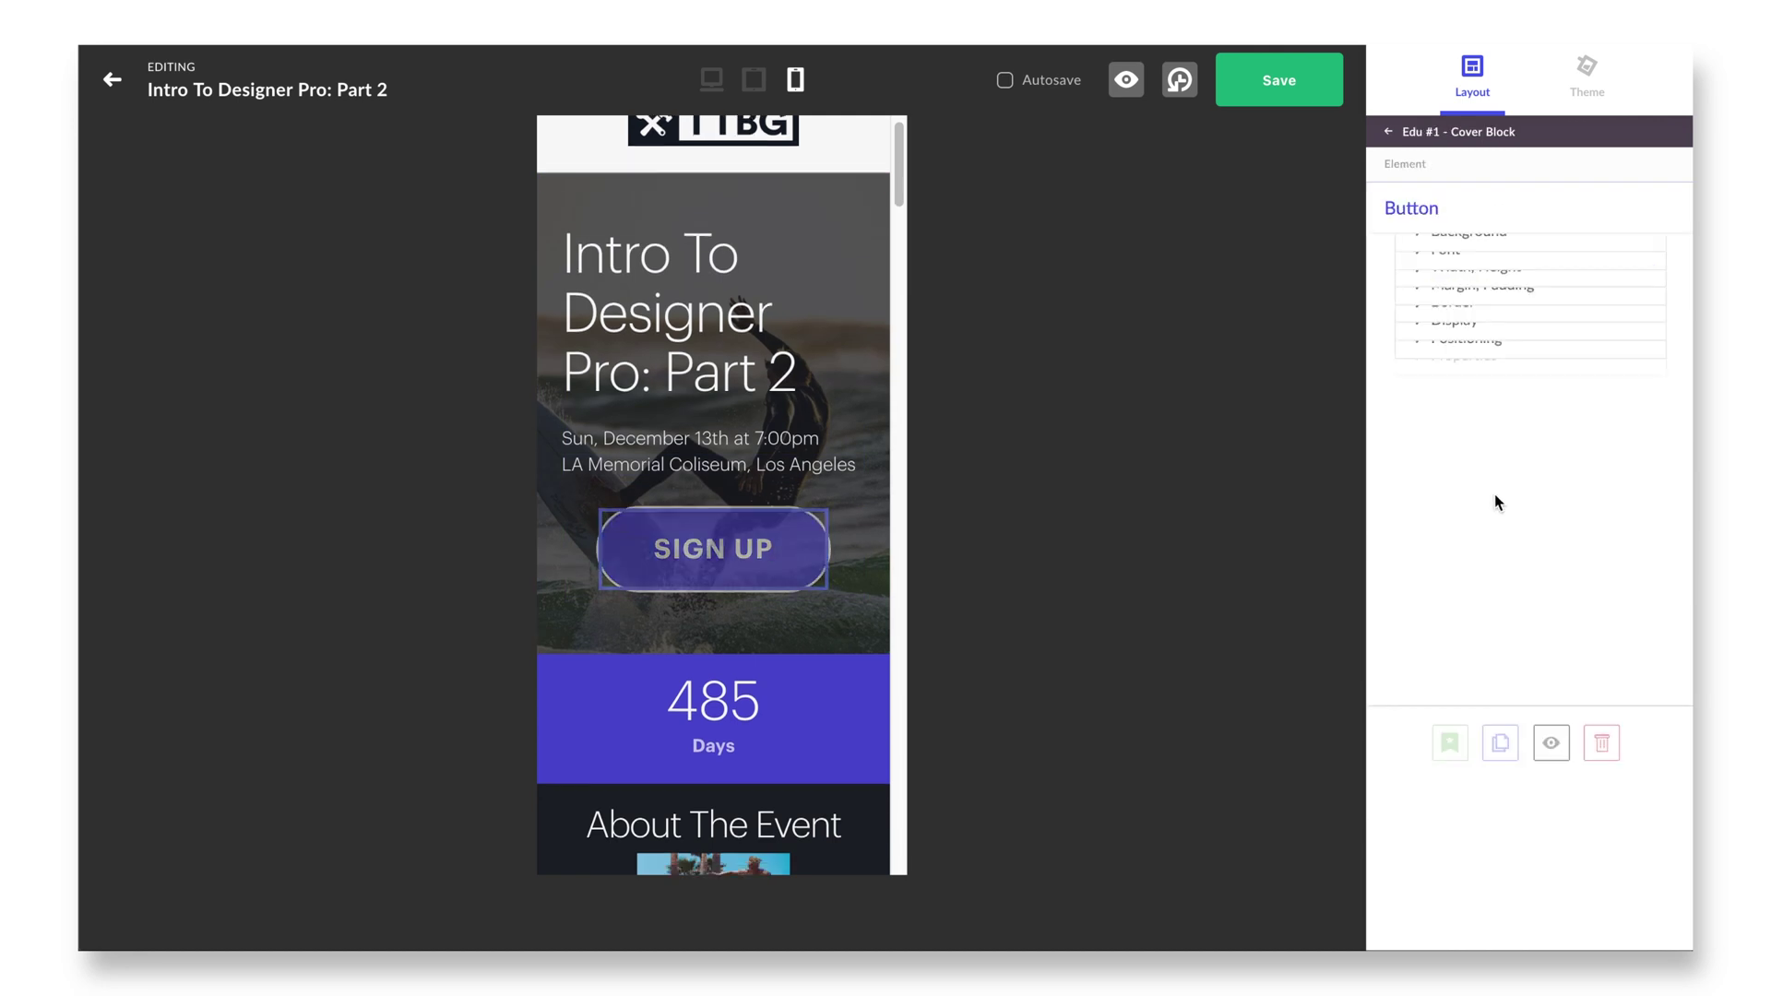
pyautogui.click(1535, 432)
pyautogui.click(1534, 495)
pyautogui.click(1597, 794)
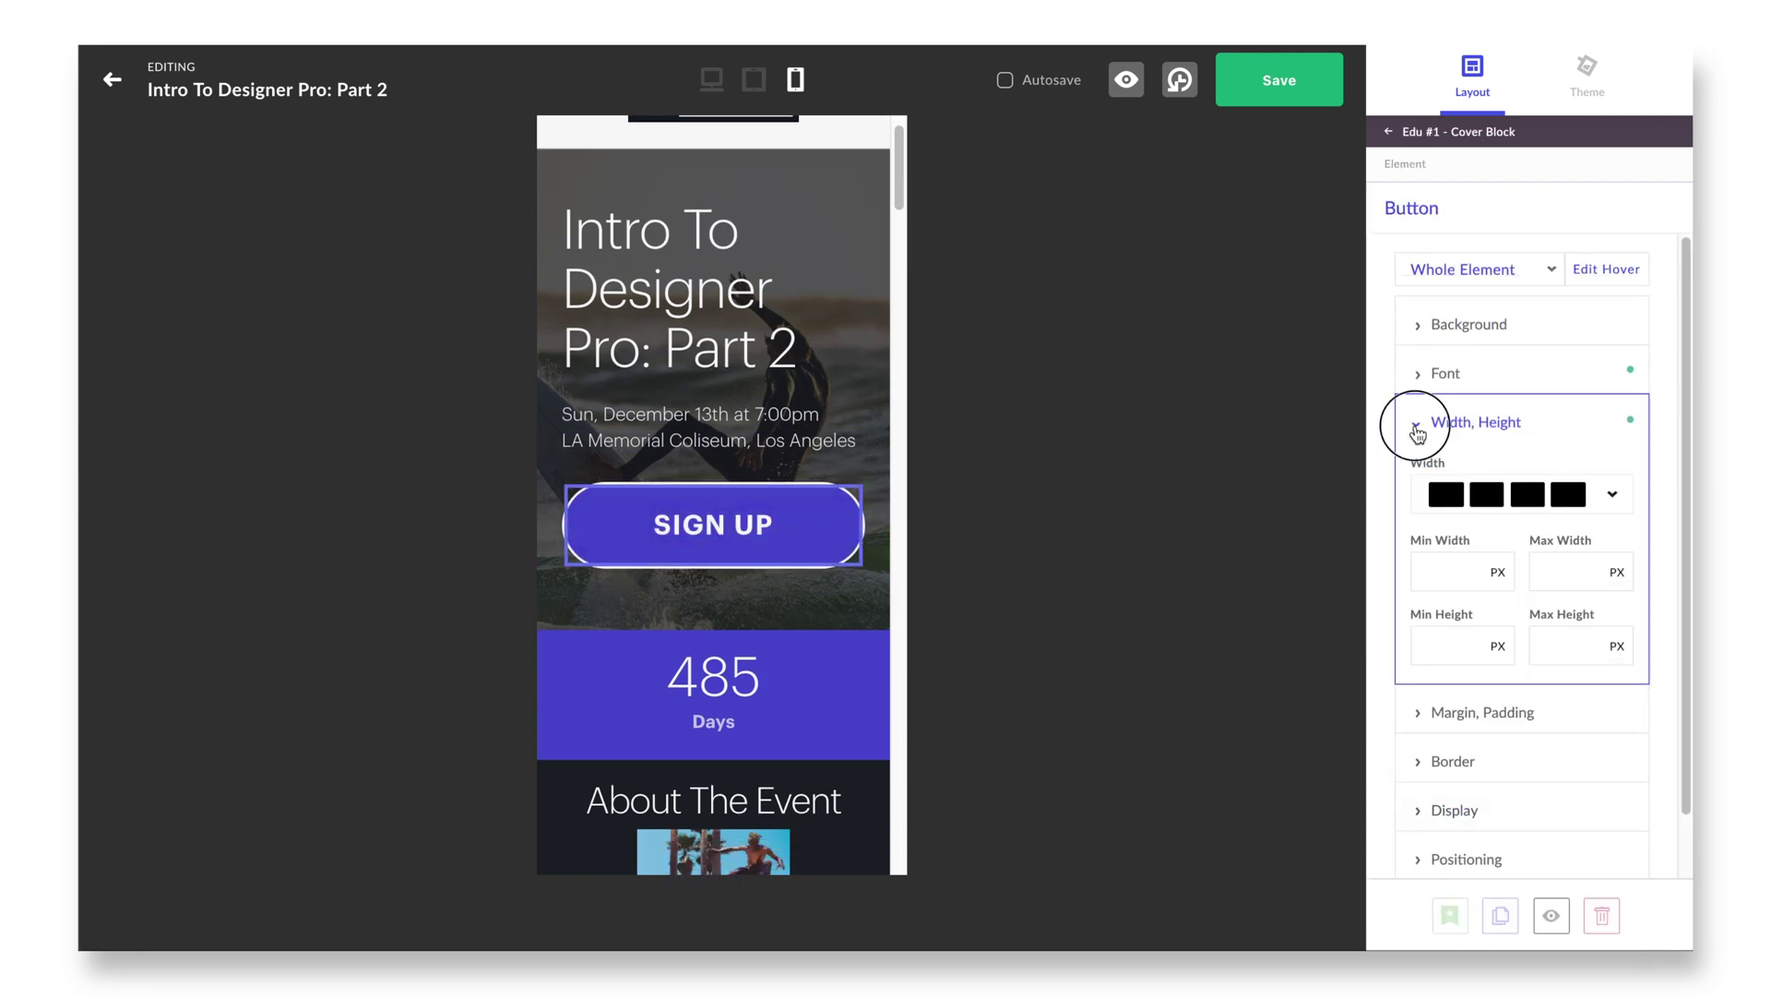
pyautogui.click(1417, 427)
pyautogui.click(1453, 519)
pyautogui.click(1393, 132)
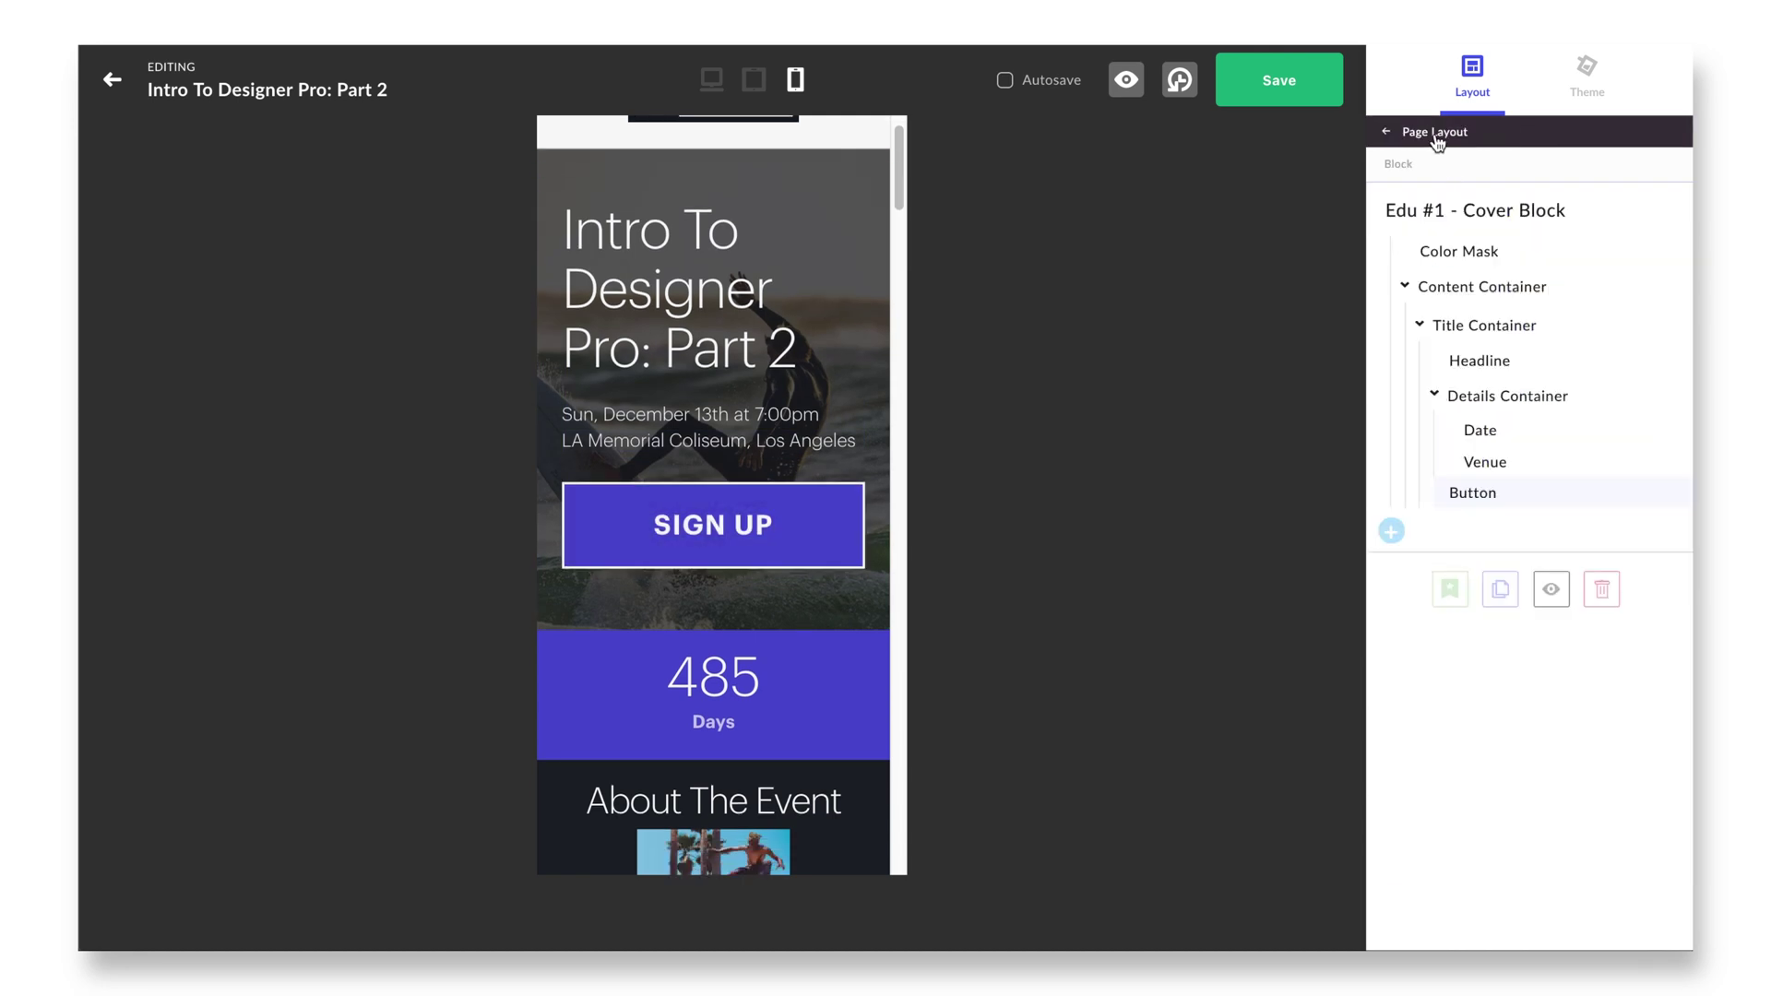
# - Replace the cover block's mobile background with a "surfer" stock photo of a man holding a white surfboard against blue sky
pyautogui.click(1467, 184)
pyautogui.click(1538, 556)
pyautogui.click(750, 264)
pyautogui.write('surfer')
pyautogui.moveTo(1425, 380); pyautogui.dragTo(1421, 636)
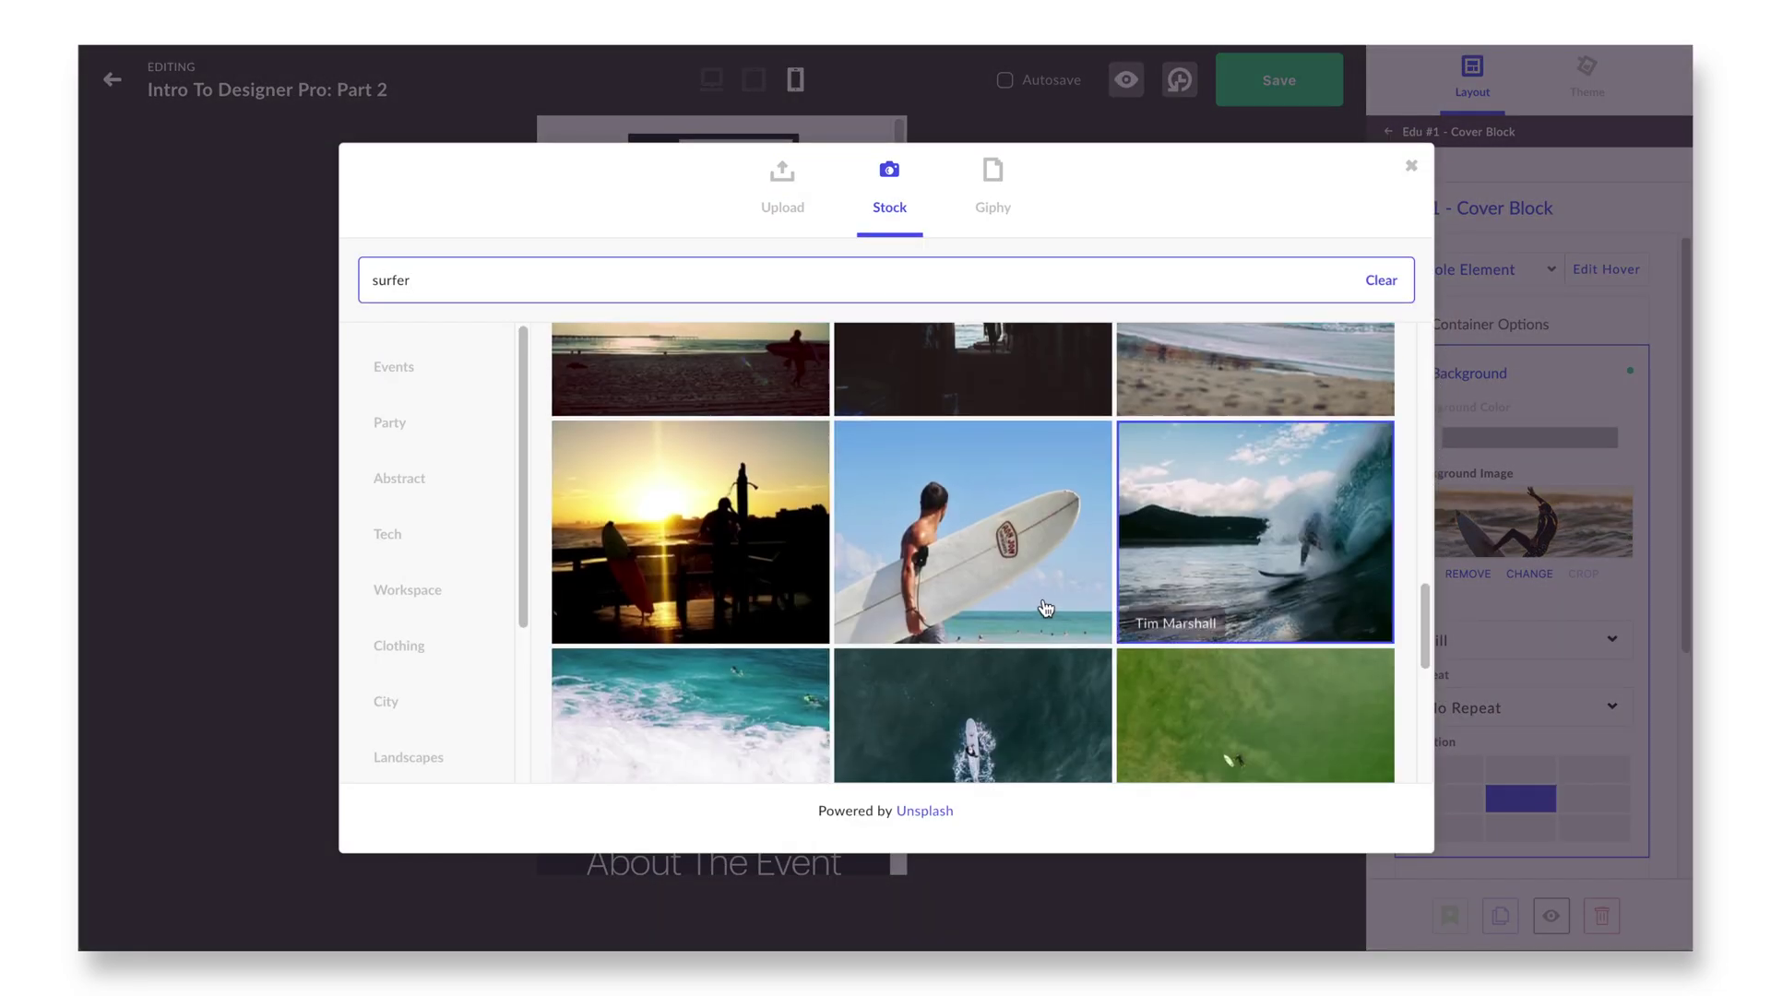
pyautogui.click(1065, 610)
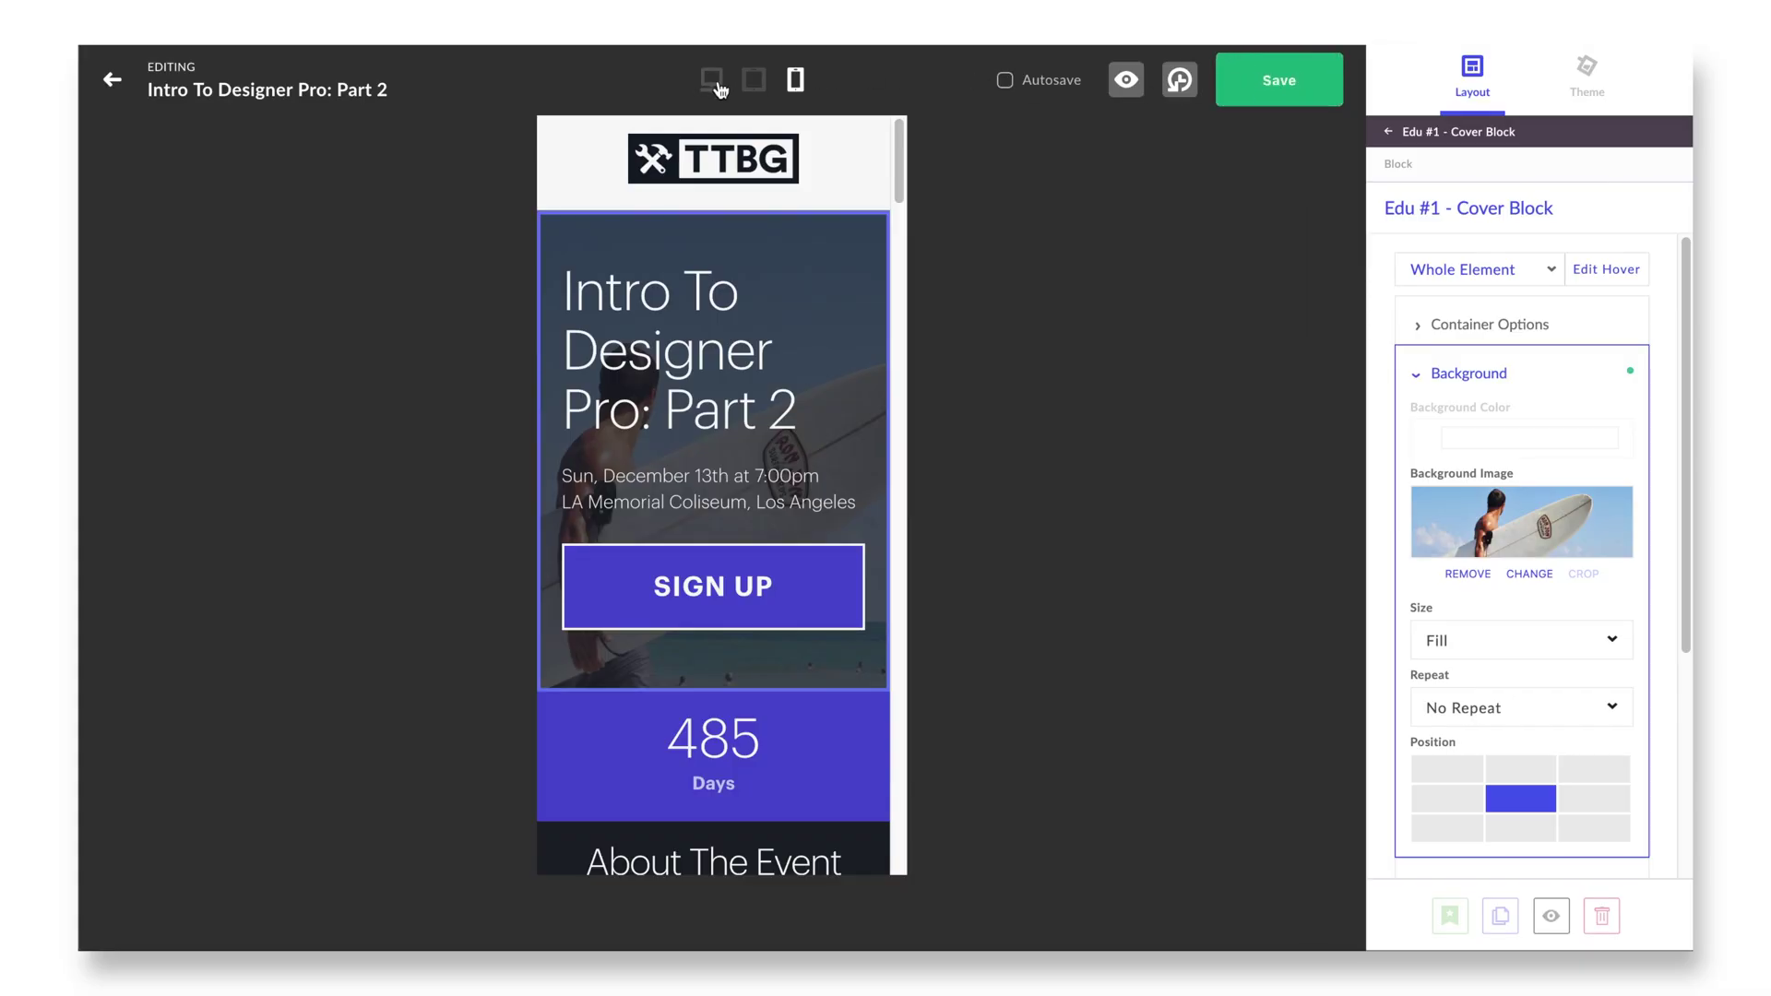
# - Check the desktop version of the page and review the mobile layout from the cover down to the venue section
pyautogui.click(713, 81)
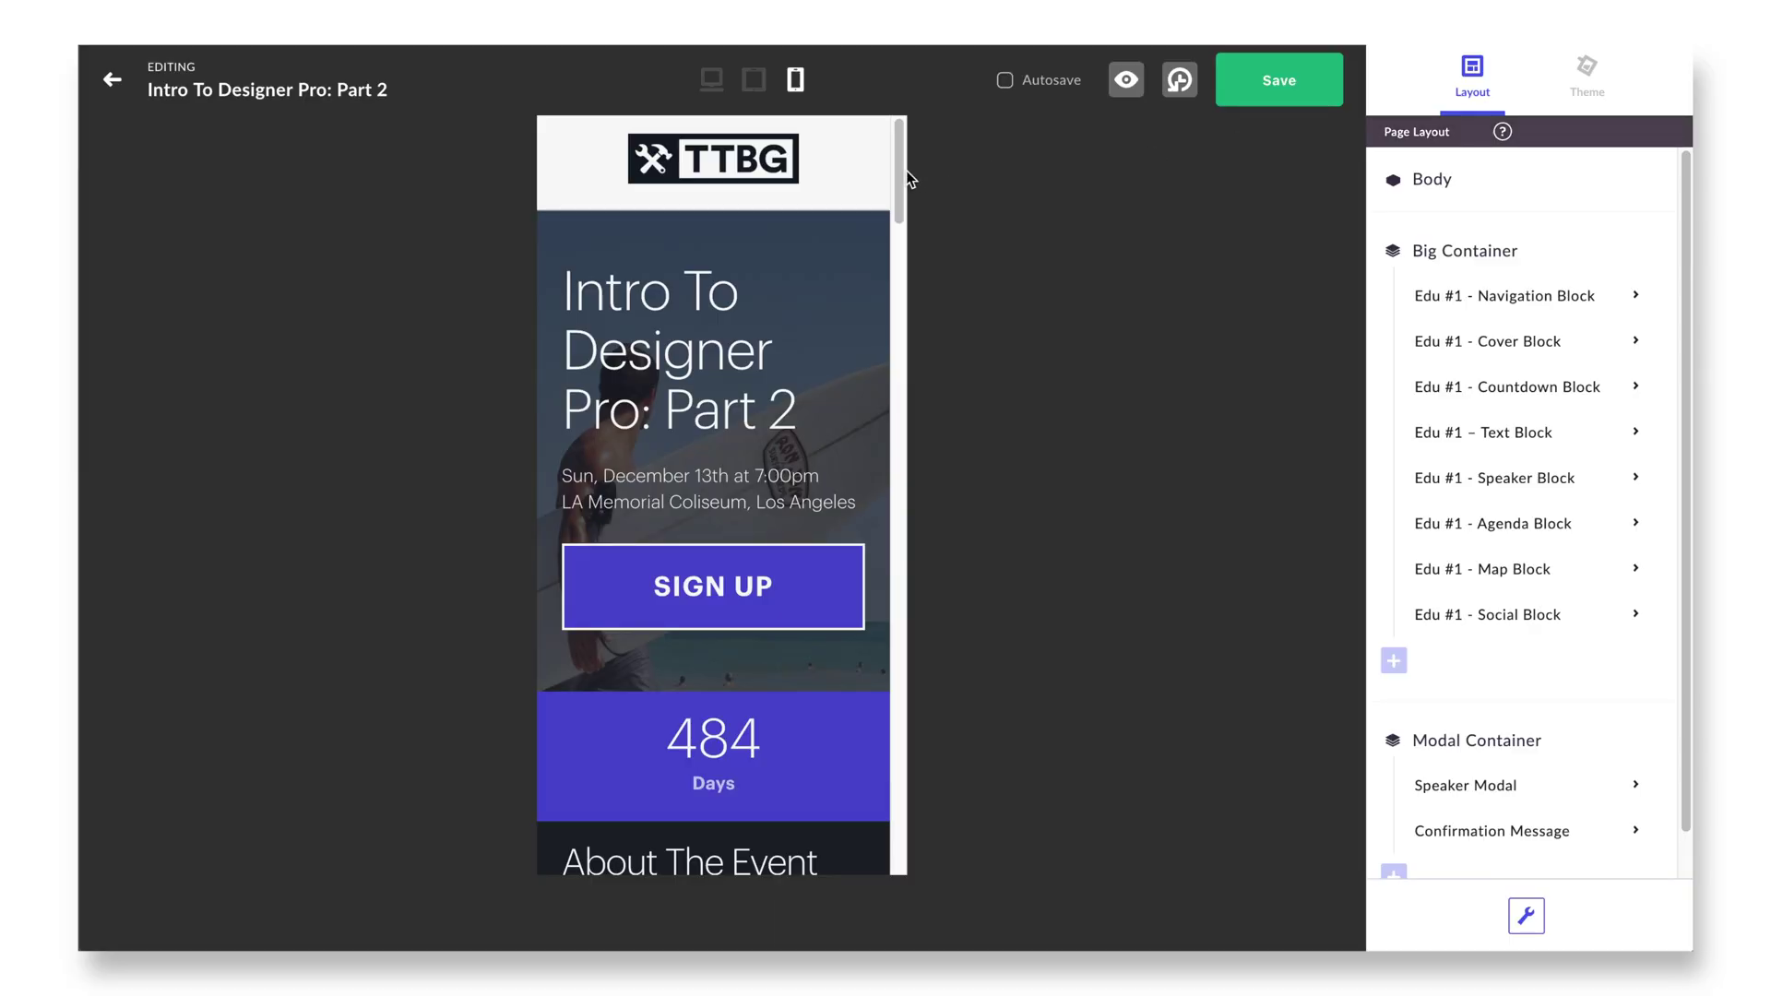
pyautogui.moveTo(903, 180); pyautogui.dragTo(917, 363)
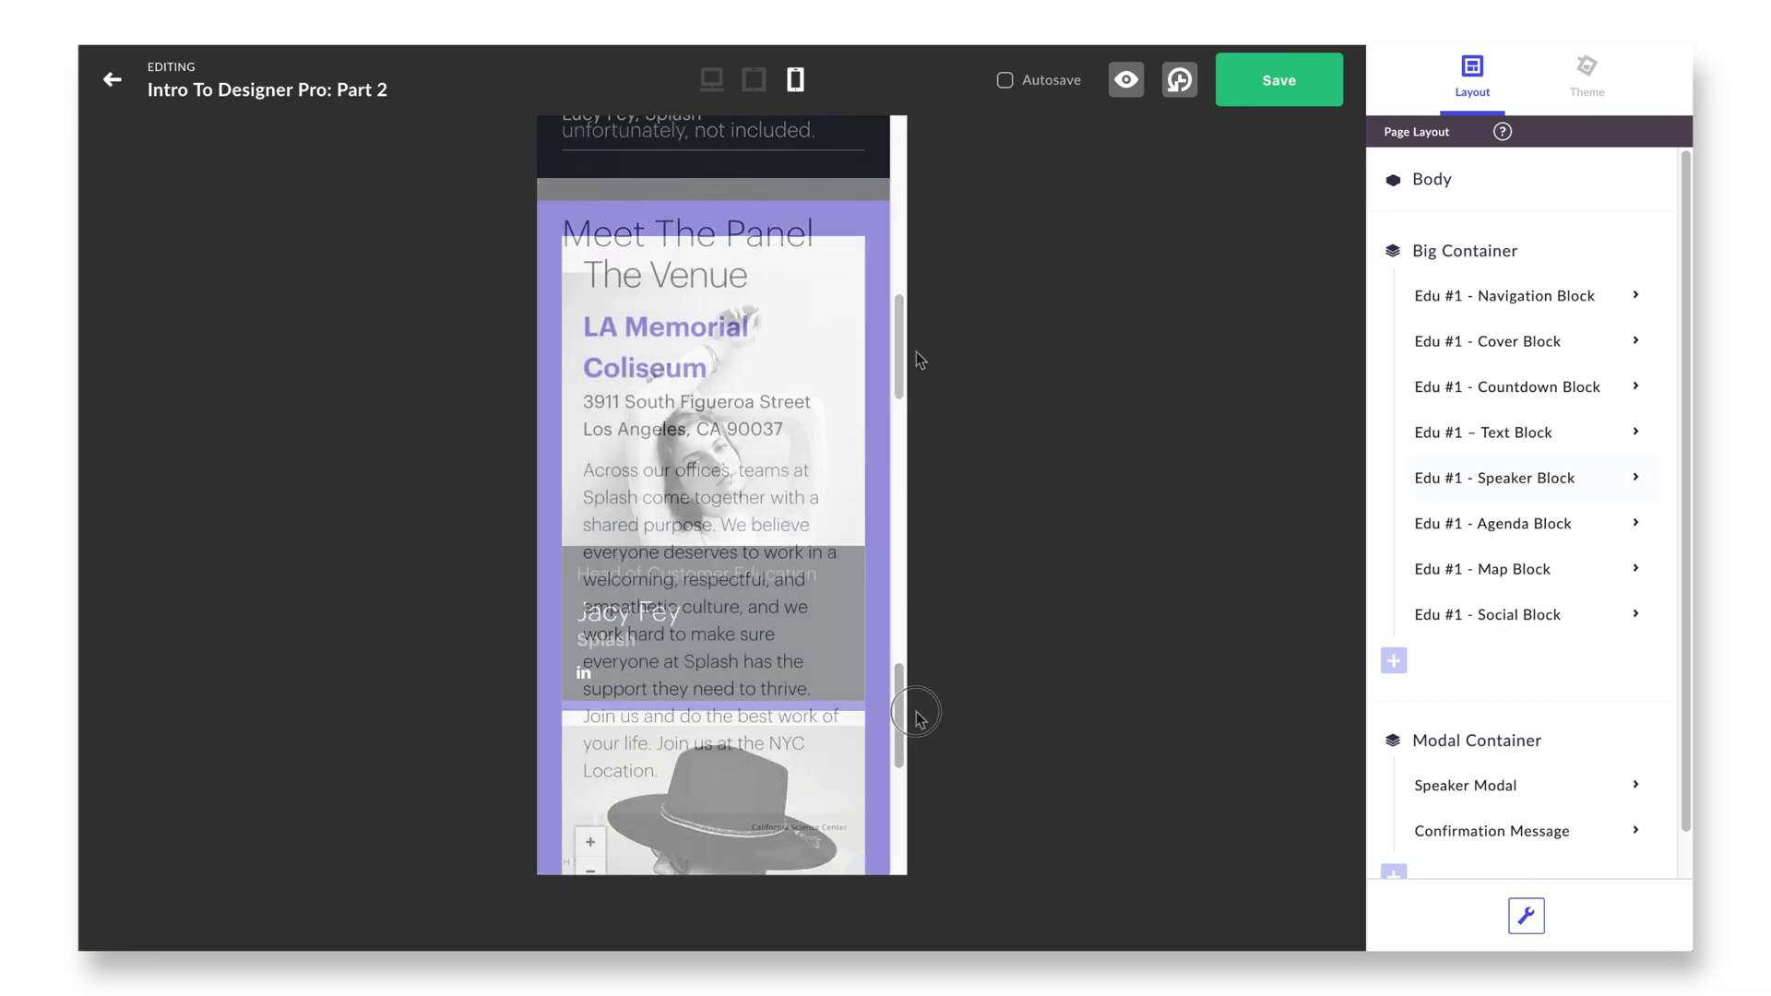
pyautogui.moveTo(917, 715); pyautogui.dragTo(923, 768)
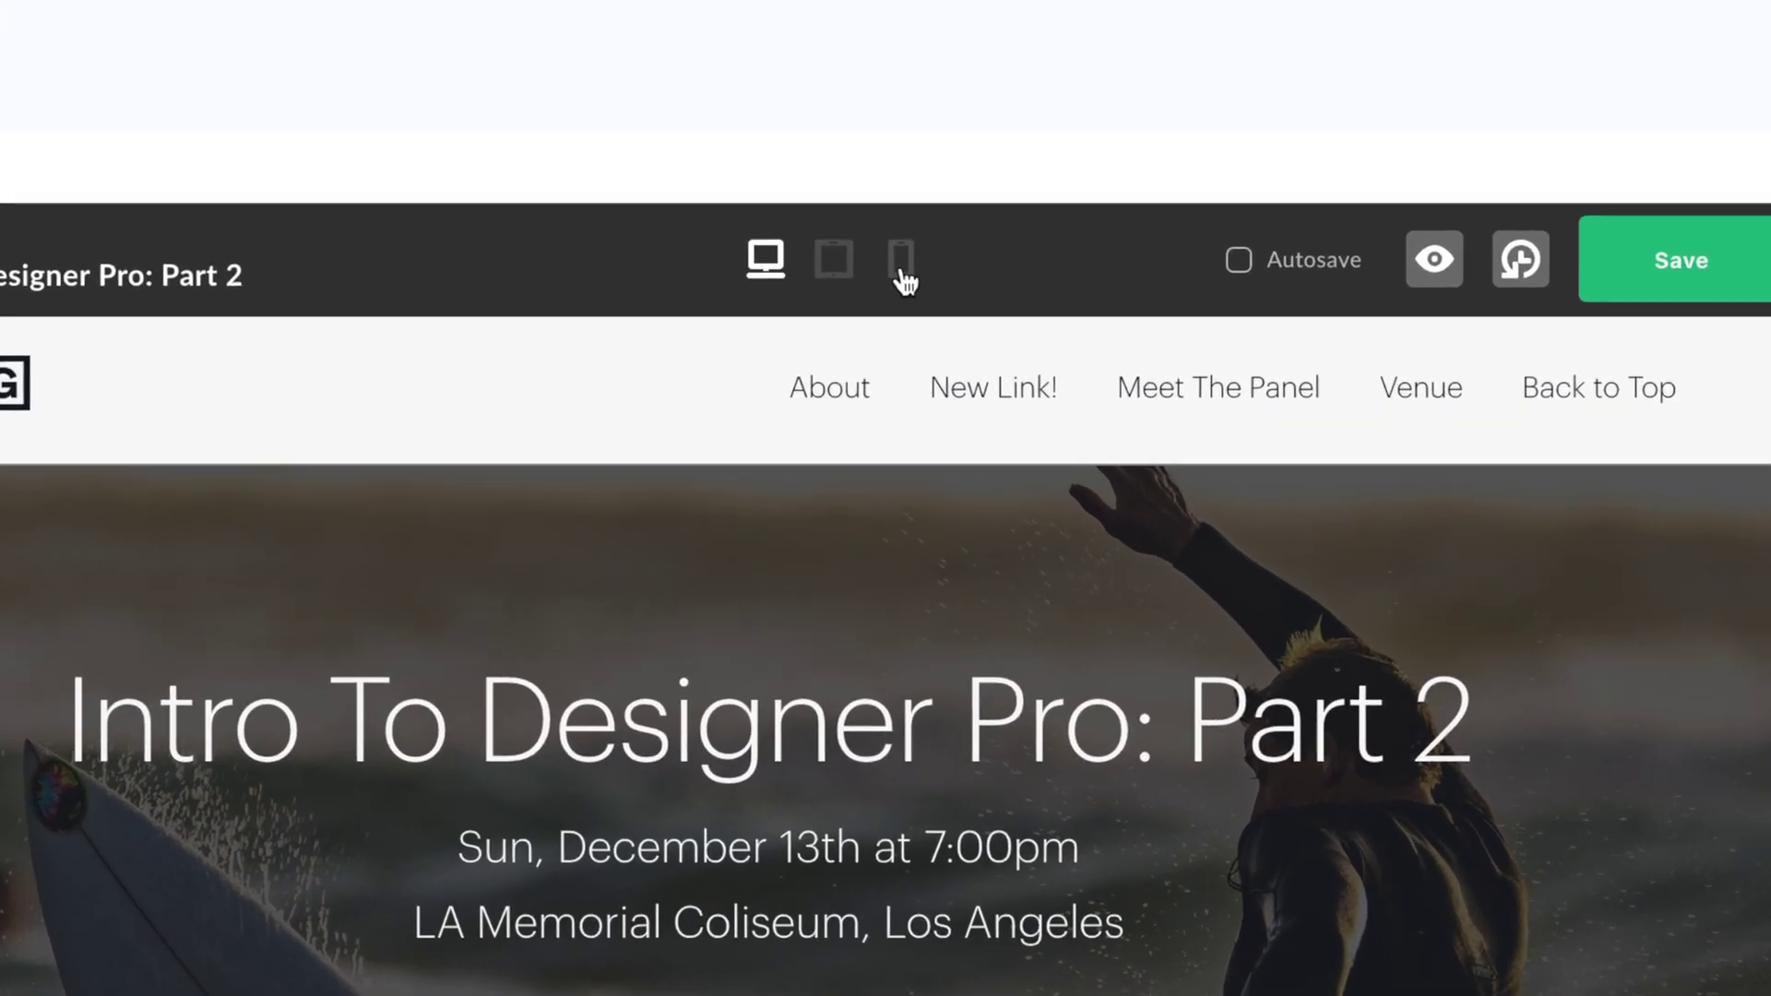
# - Compare the mobile view with the tablet view and review the tablet layout down to the venue section
pyautogui.click(794, 82)
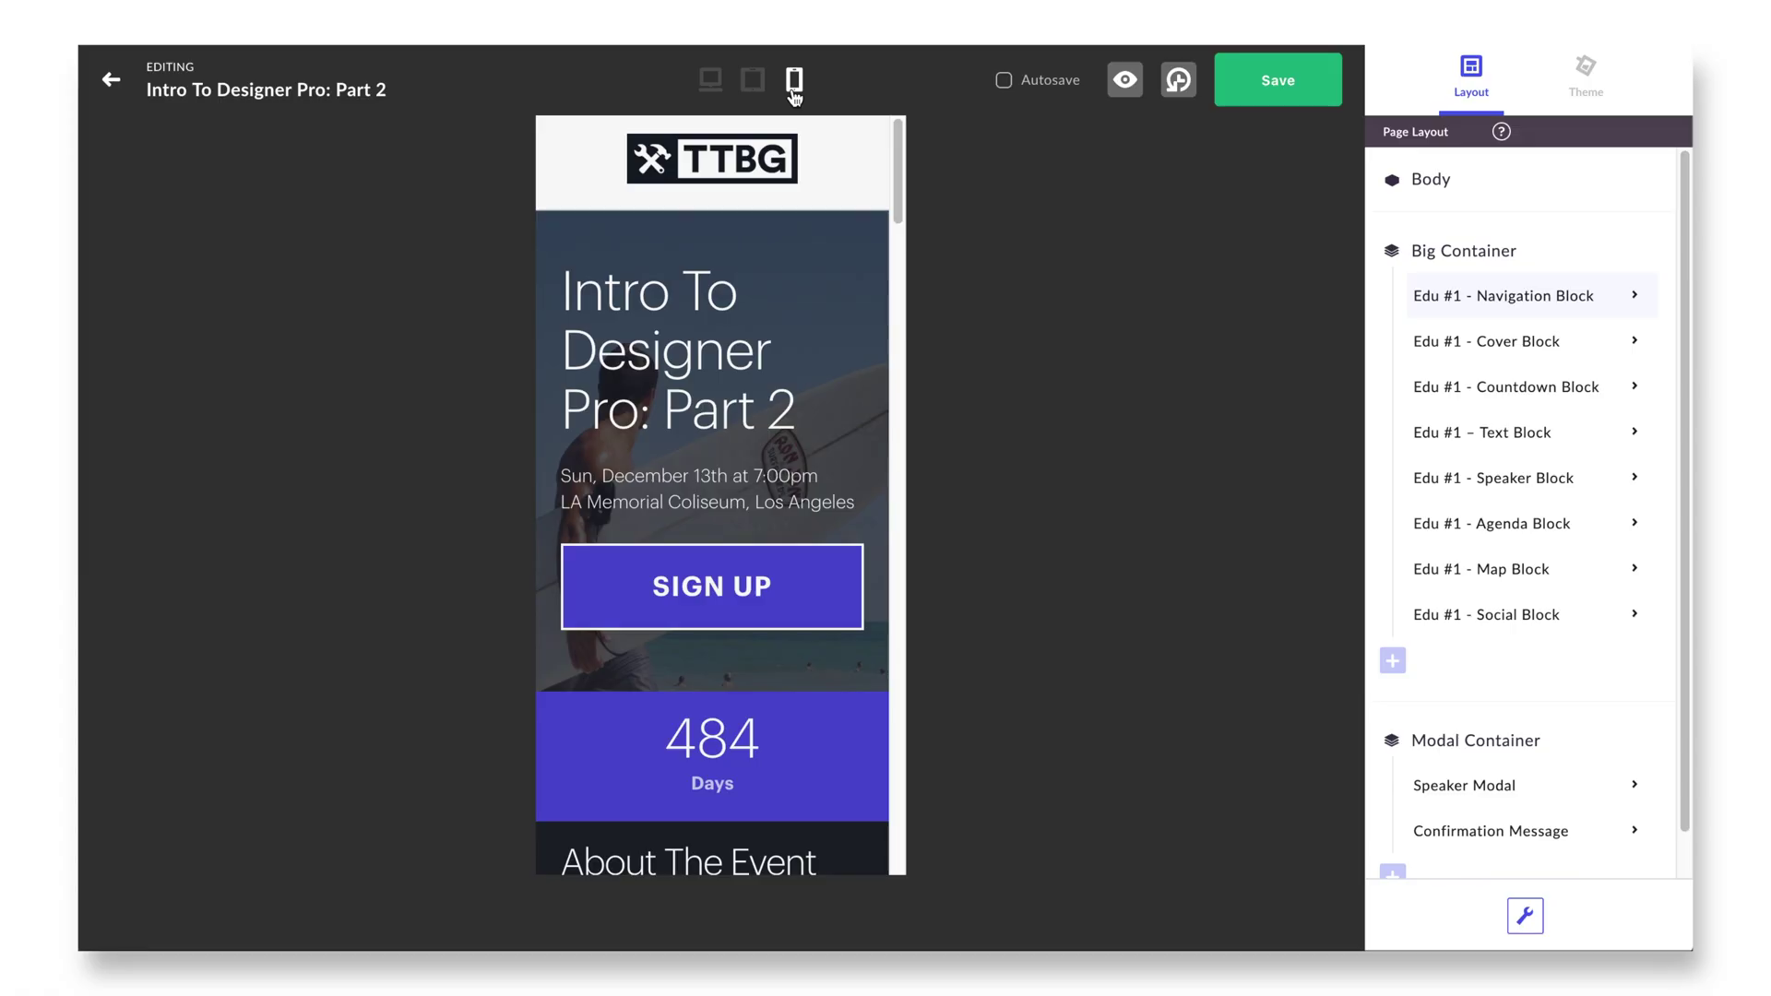
pyautogui.click(754, 83)
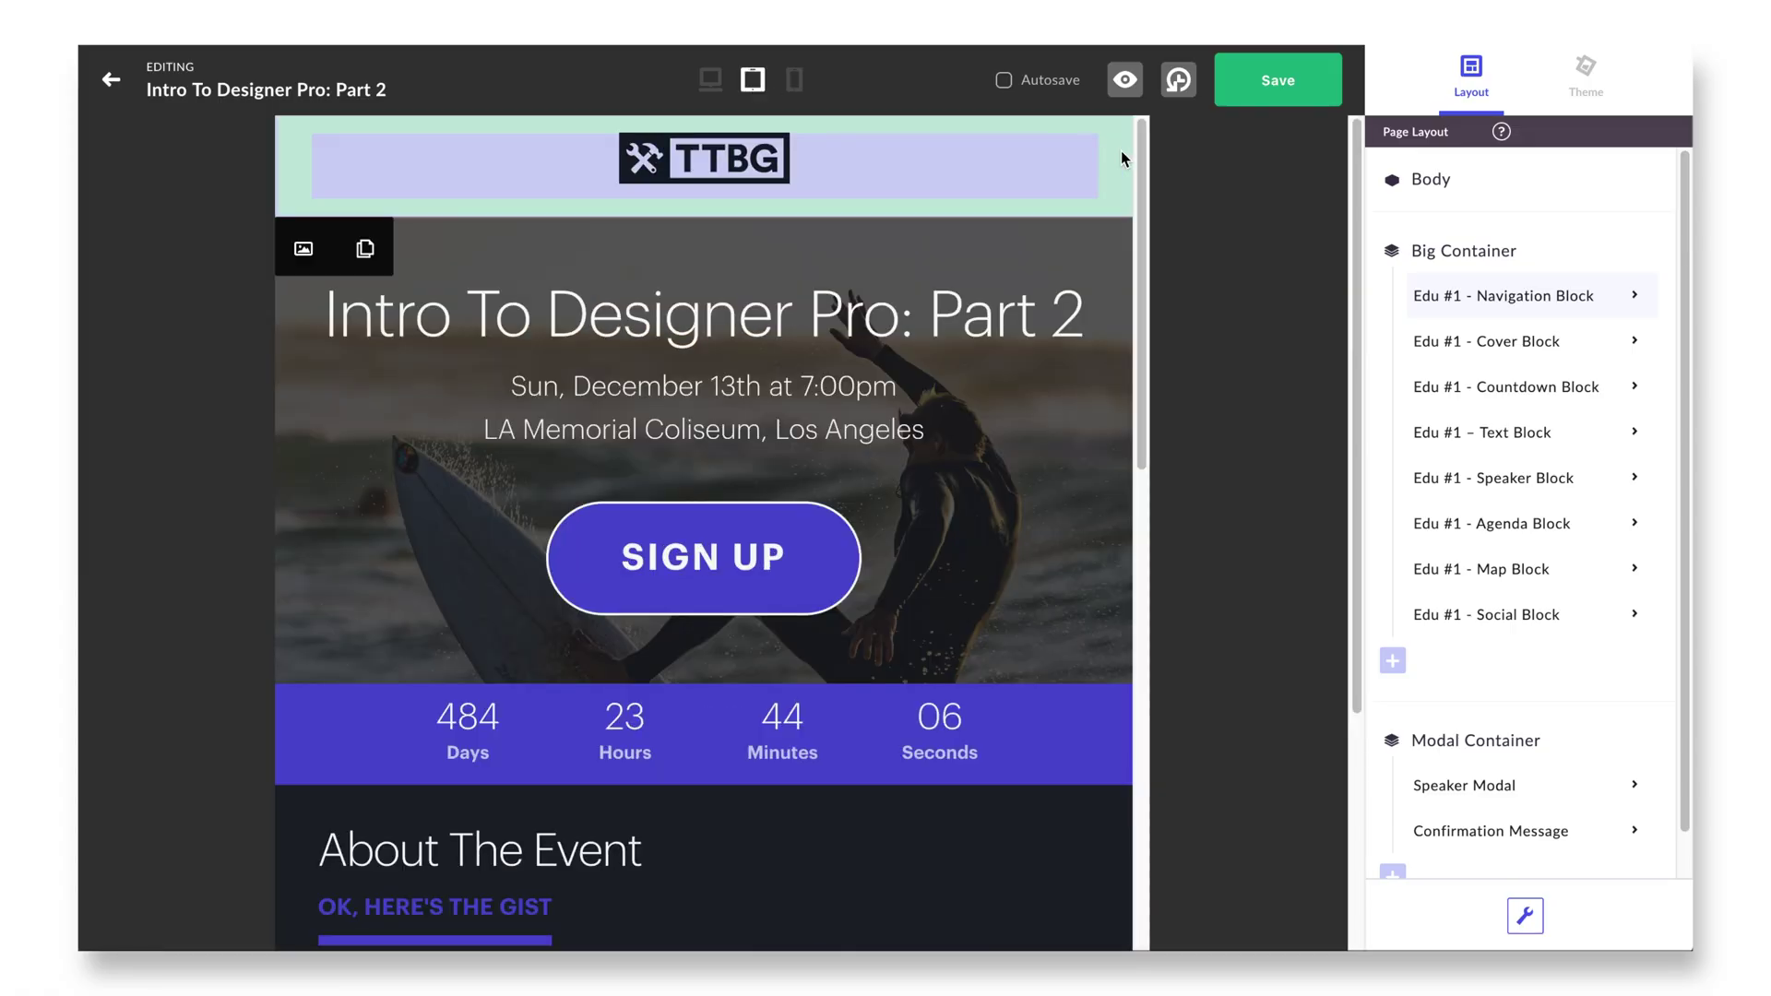
pyautogui.moveTo(1141, 154); pyautogui.dragTo(1148, 487)
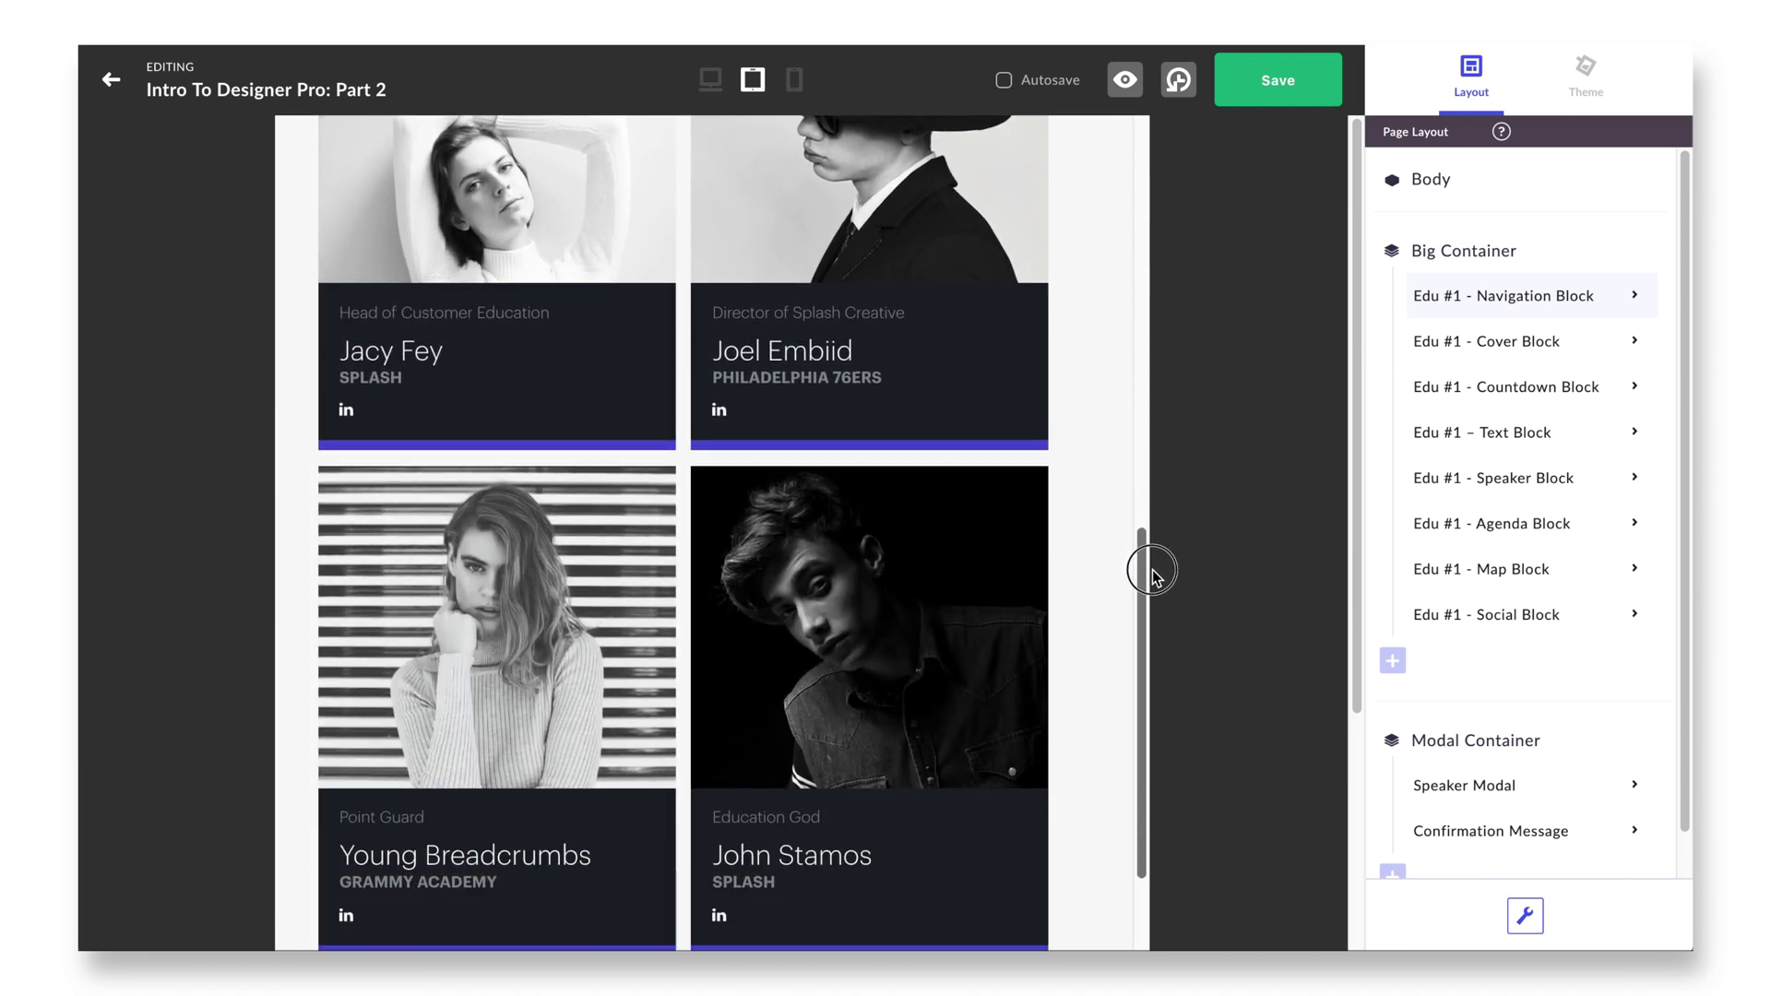
pyautogui.moveTo(1153, 643); pyautogui.dragTo(1157, 701)
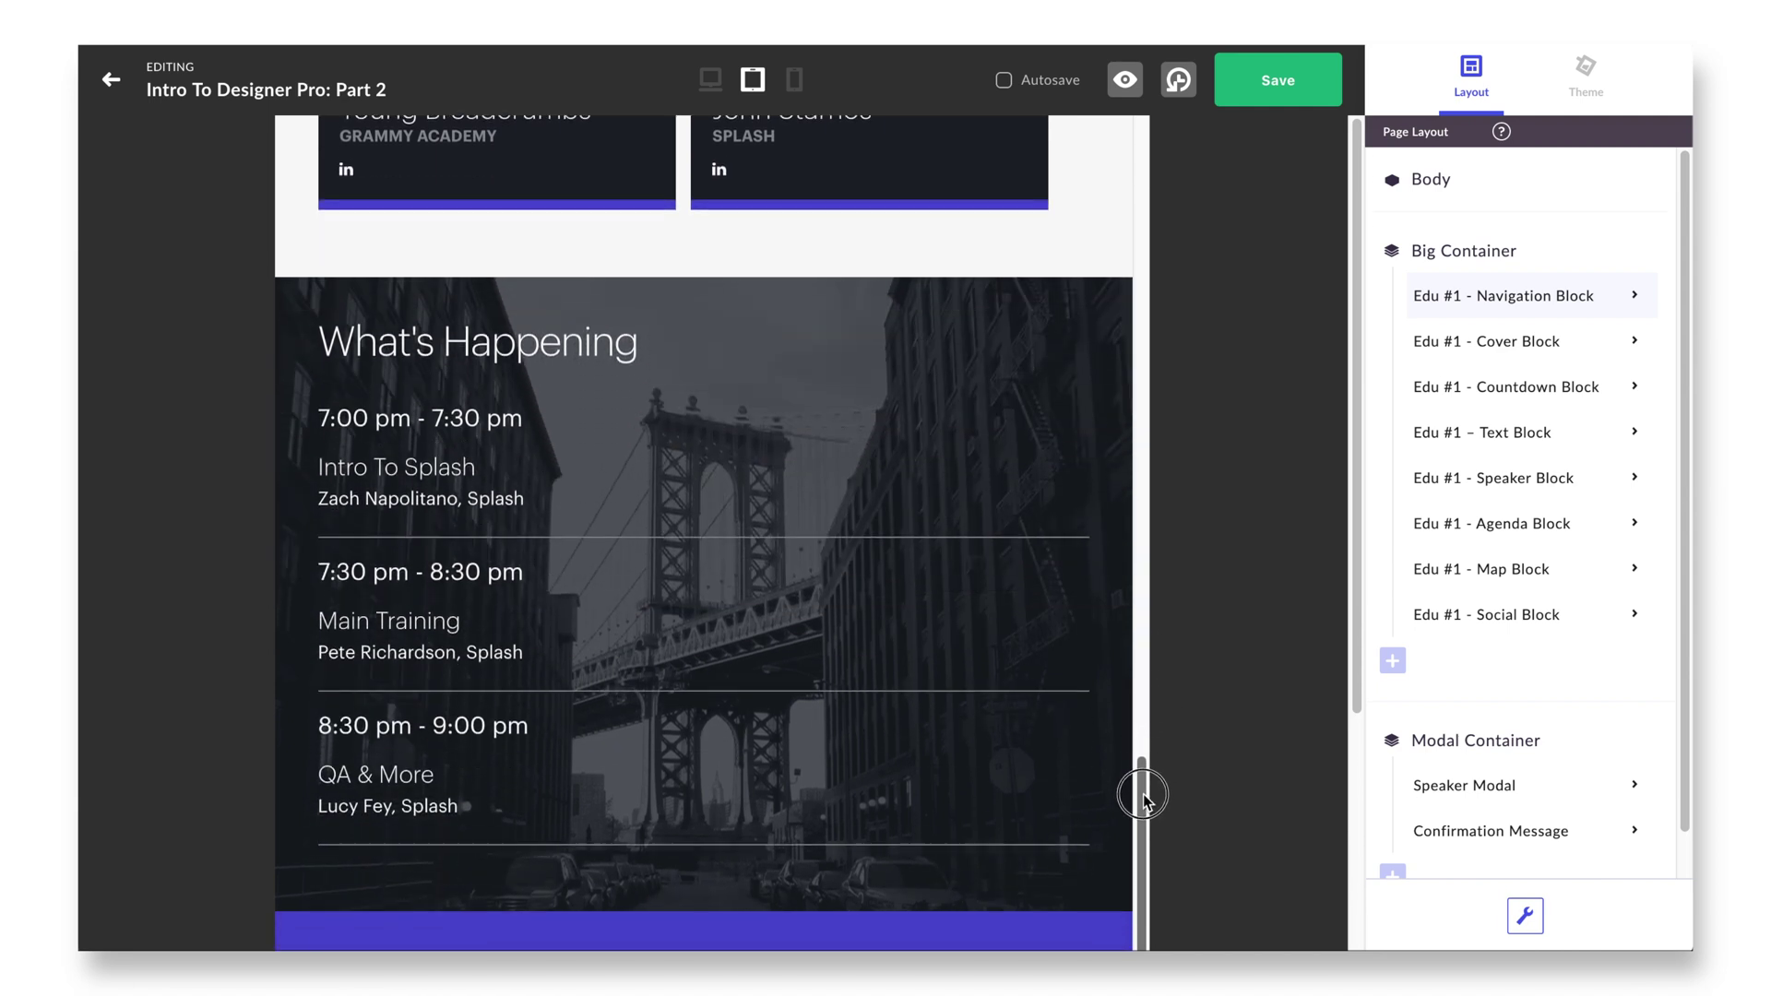
pyautogui.moveTo(1144, 812); pyautogui.dragTo(1144, 827)
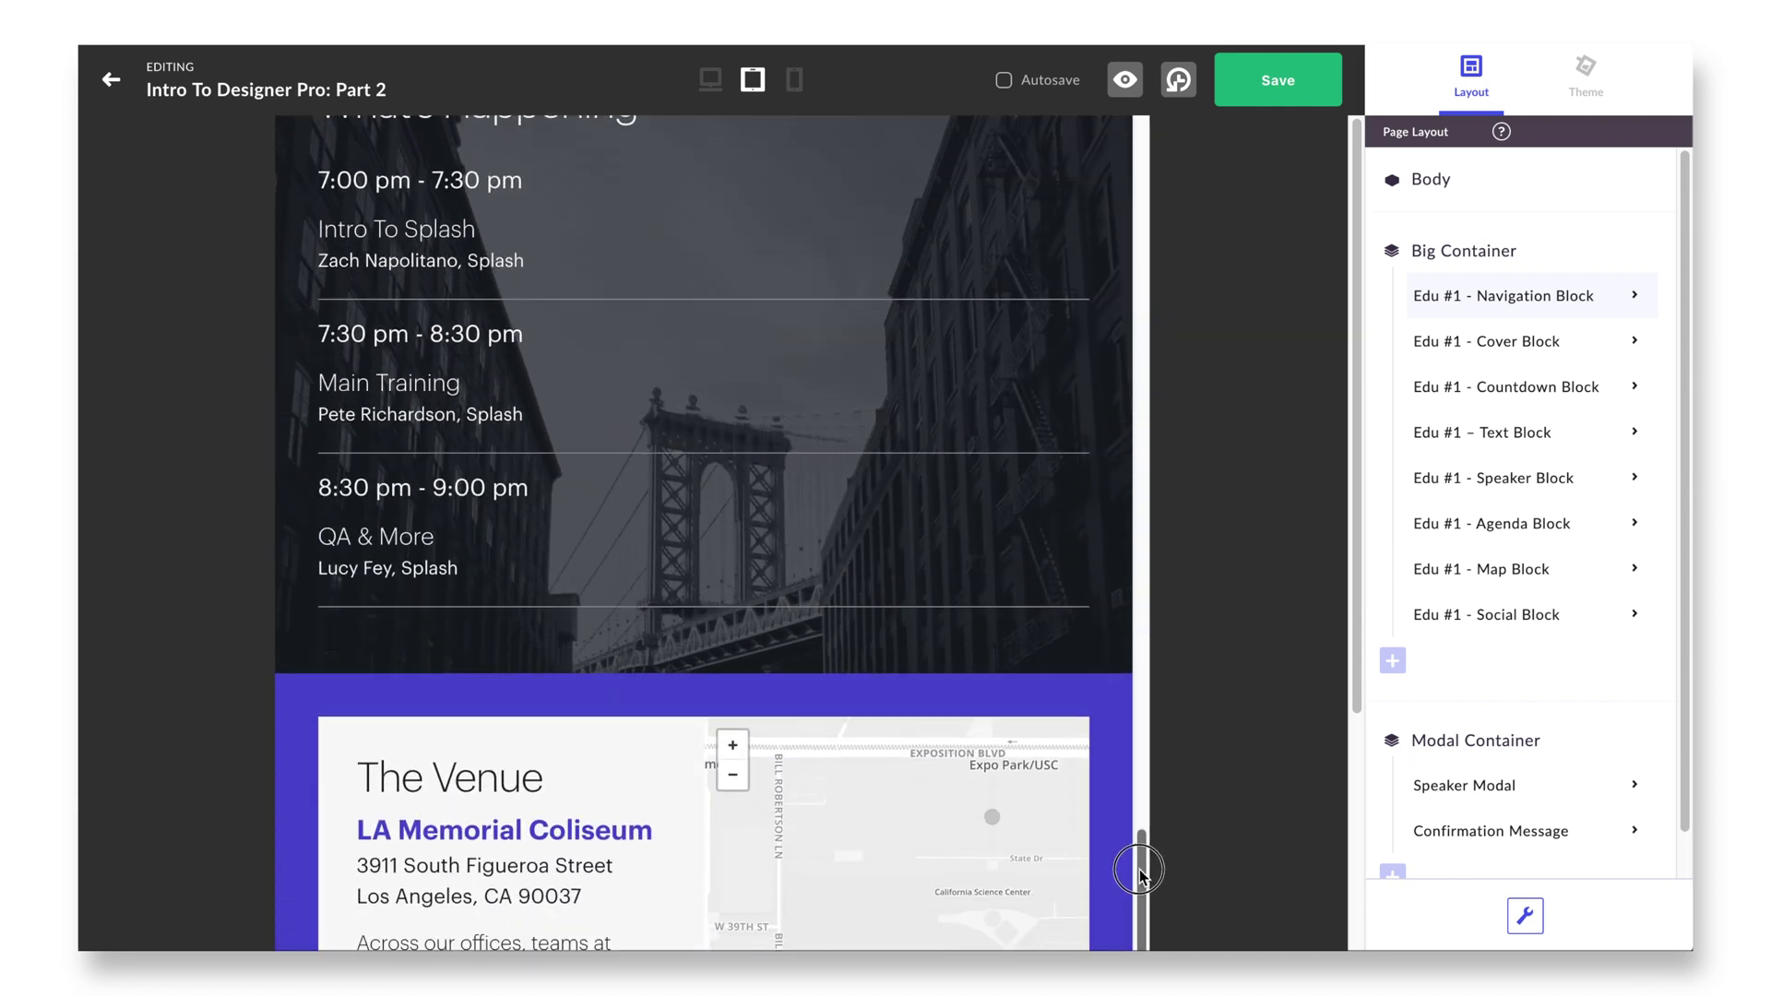